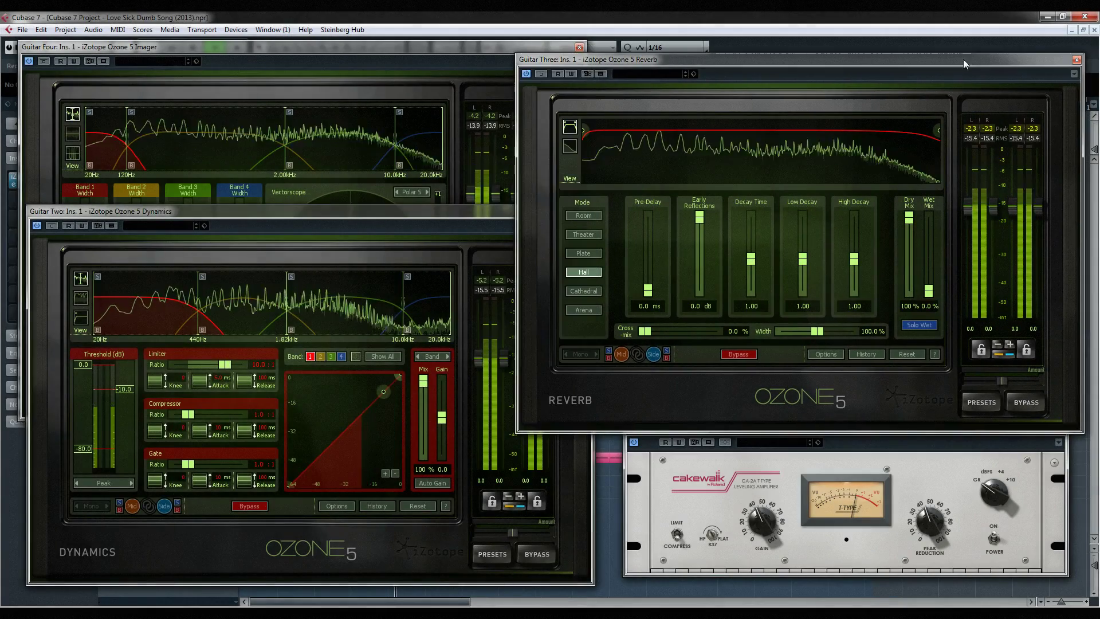
# - Bring the Ozone Reverb window in front of the other Ozone 5 windows and shift it left and down
pyautogui.click(279, 45)
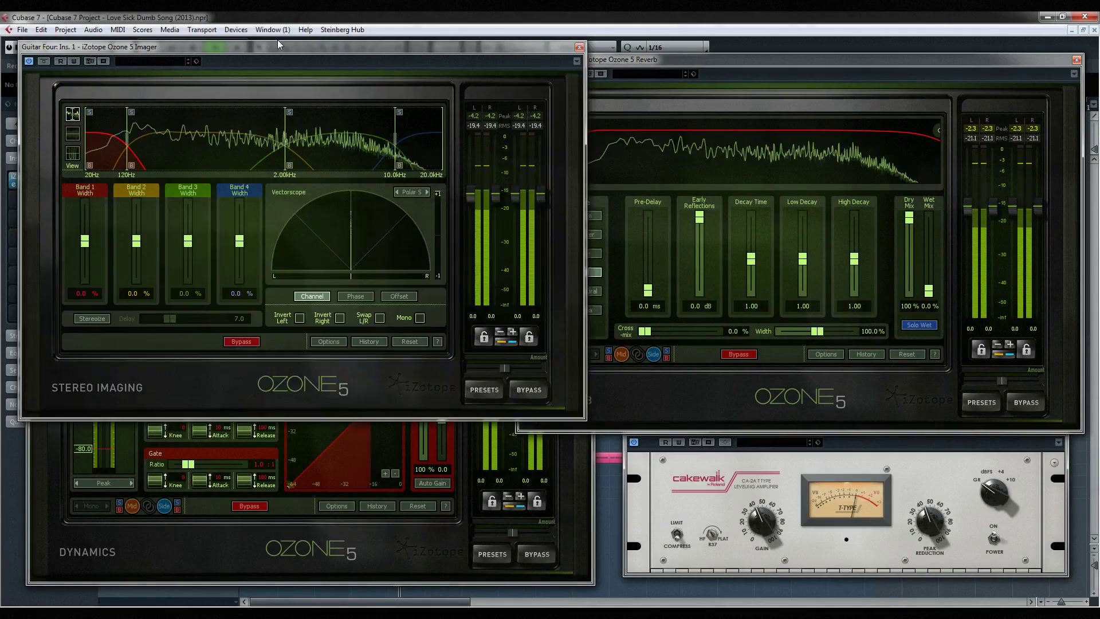
pyautogui.moveTo(279, 45); pyautogui.dragTo(276, 45)
pyautogui.moveTo(1007, 59); pyautogui.dragTo(993, 72)
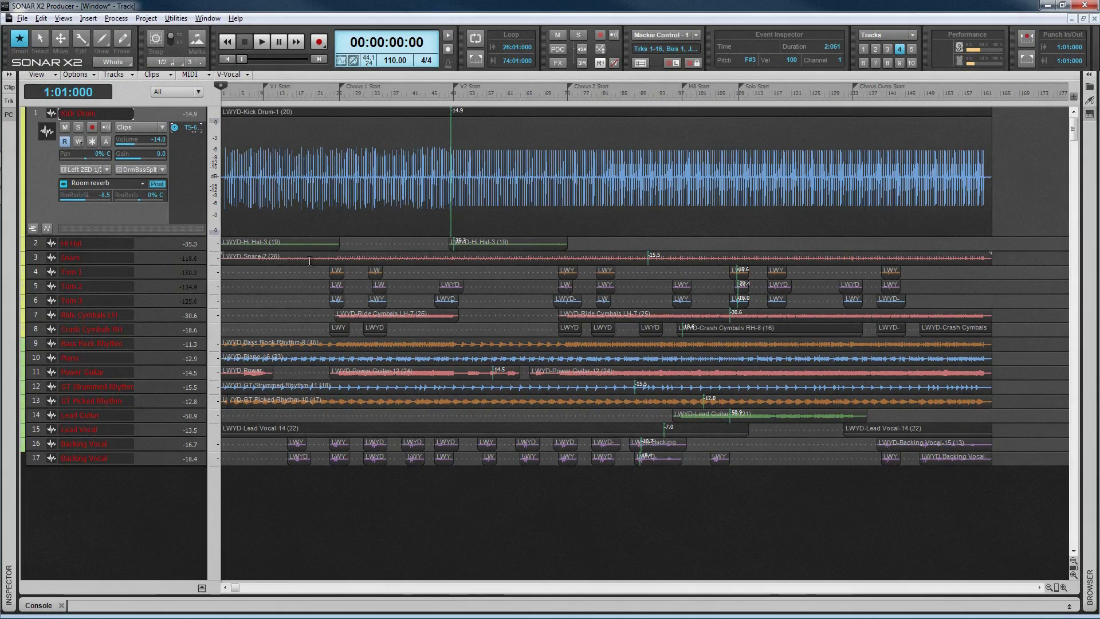
# - Show the ProChannel strip and step the current track through Hi Hat, Snare, Tom 2 and Bass Rock Rhythm to Power Guitar
pyautogui.press('i')
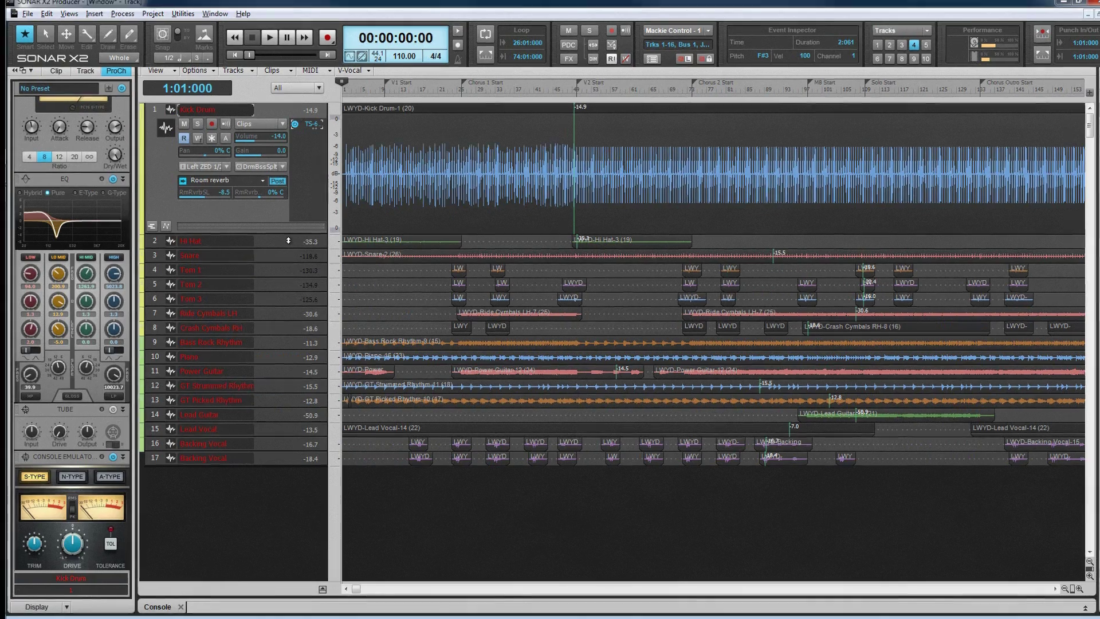
pyautogui.press('Down')
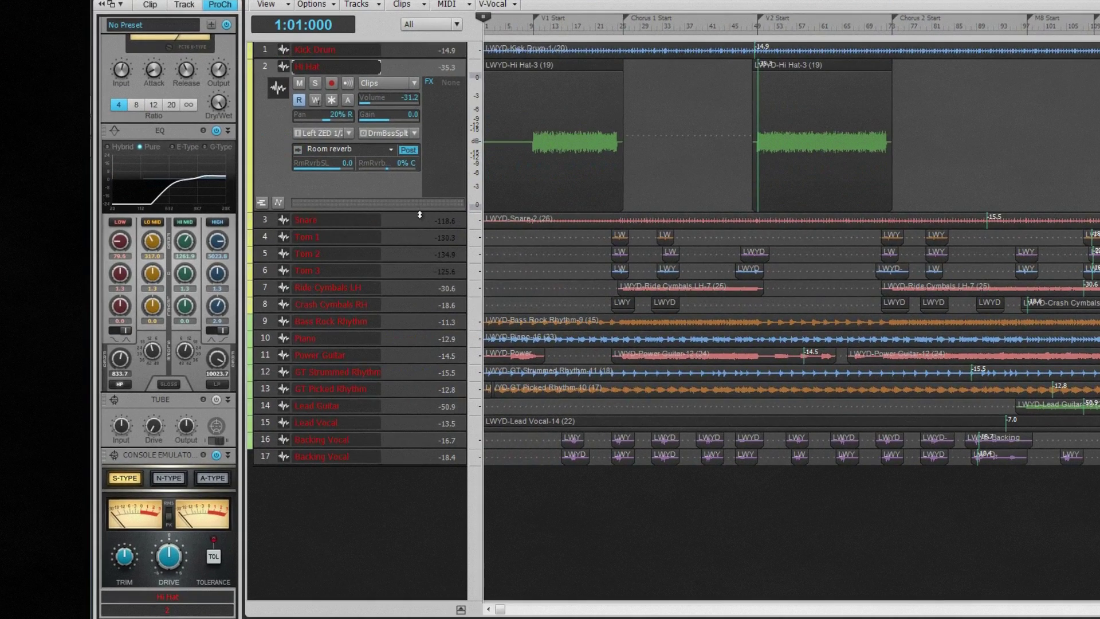
pyautogui.press('Down')
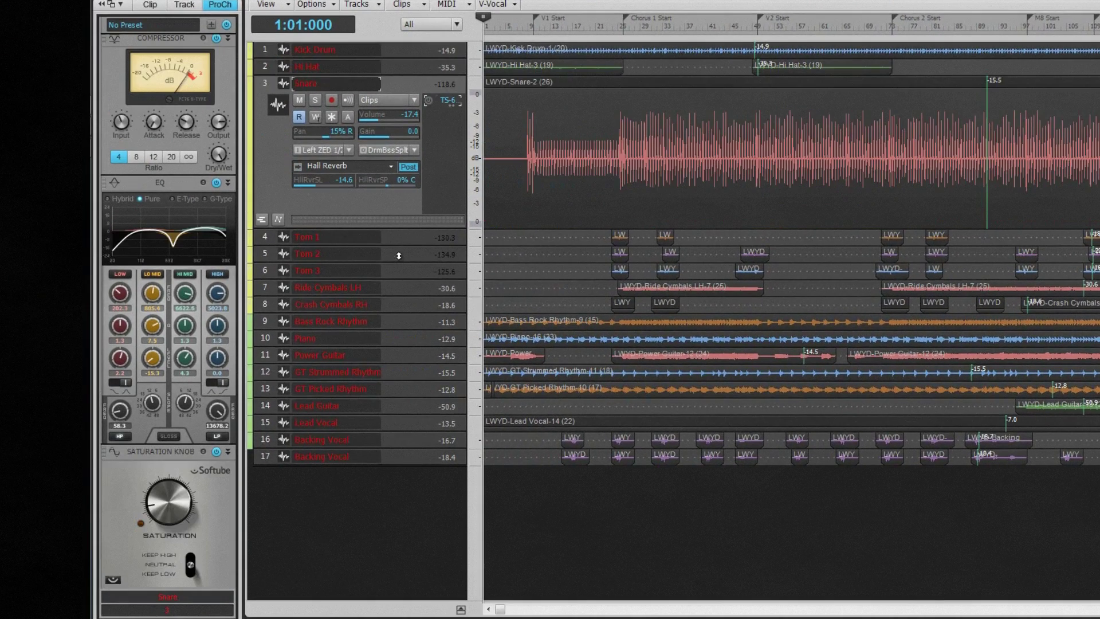
pyautogui.press('Down')
pyautogui.press('Down')
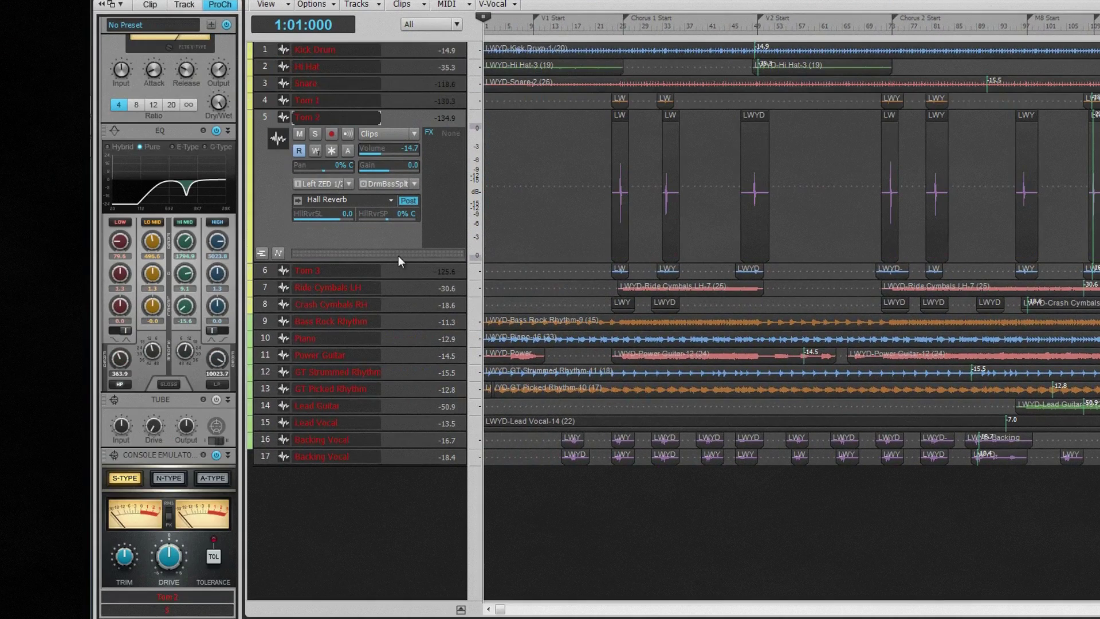
pyautogui.click(394, 322)
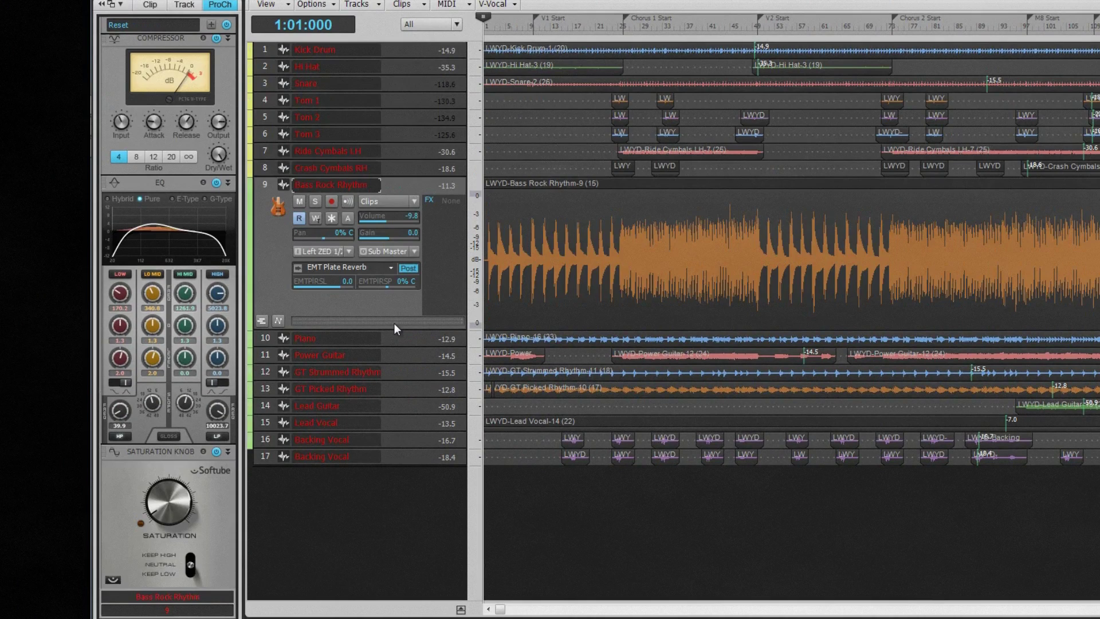
pyautogui.click(402, 355)
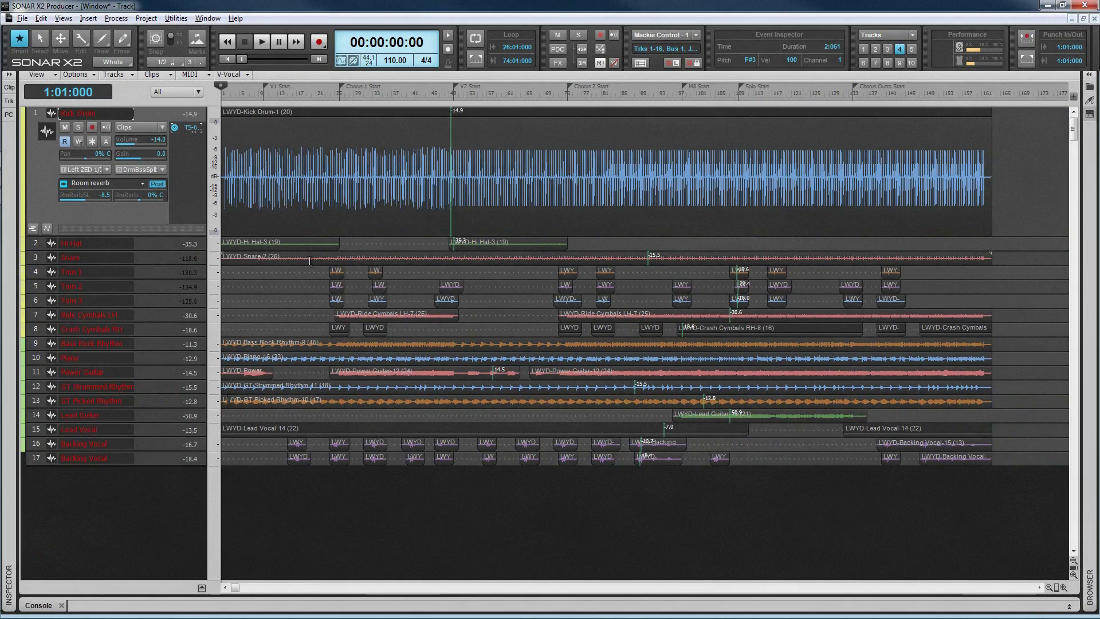
# - Toggle the Inspector strip off and back on, and close the Lead Vocal piano roll
pyautogui.press('i')
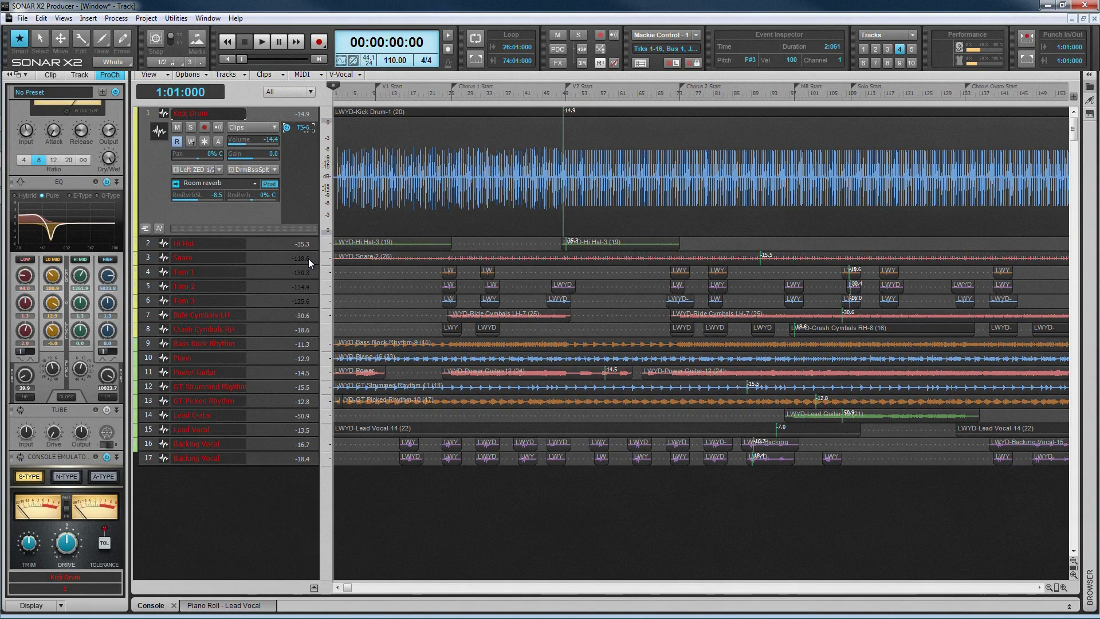
pyautogui.press('i')
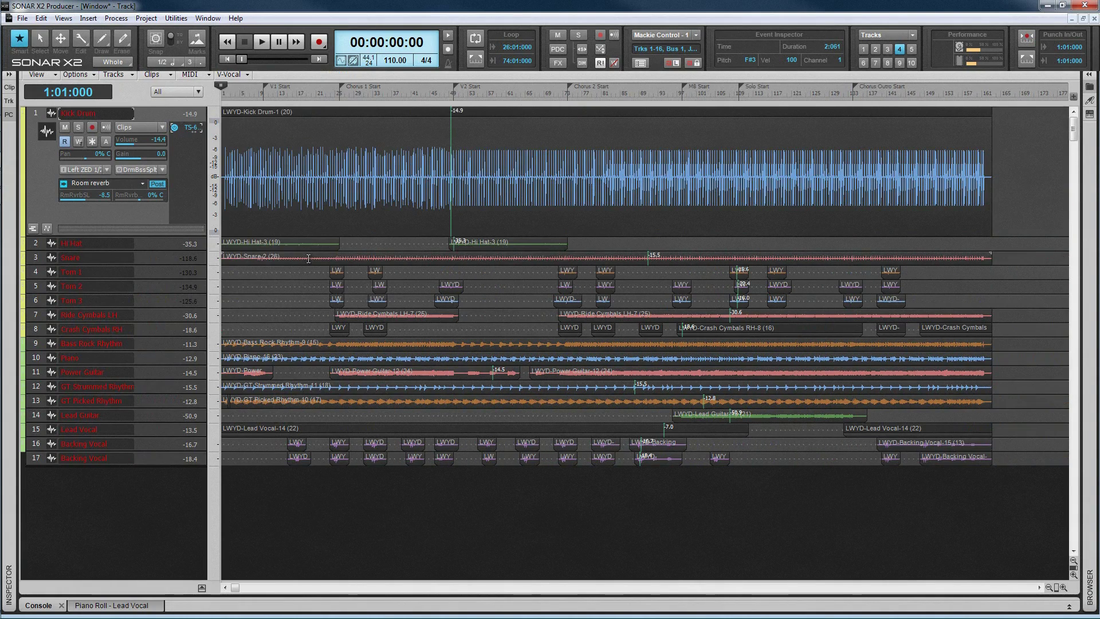
pyautogui.press('i')
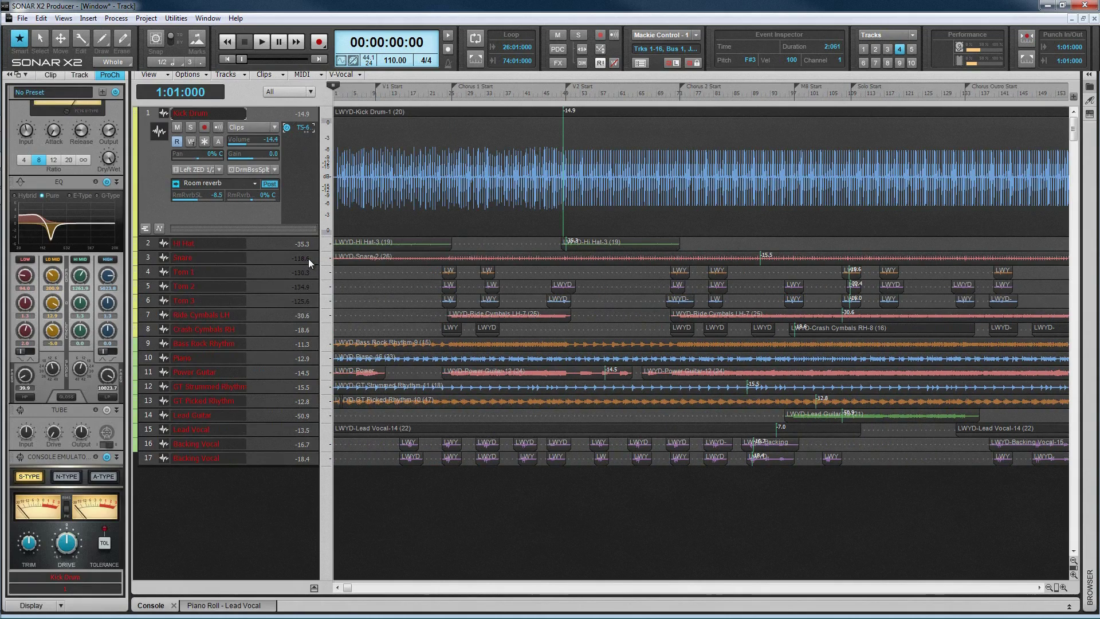
pyautogui.hotkey('ctrl', 'F4')
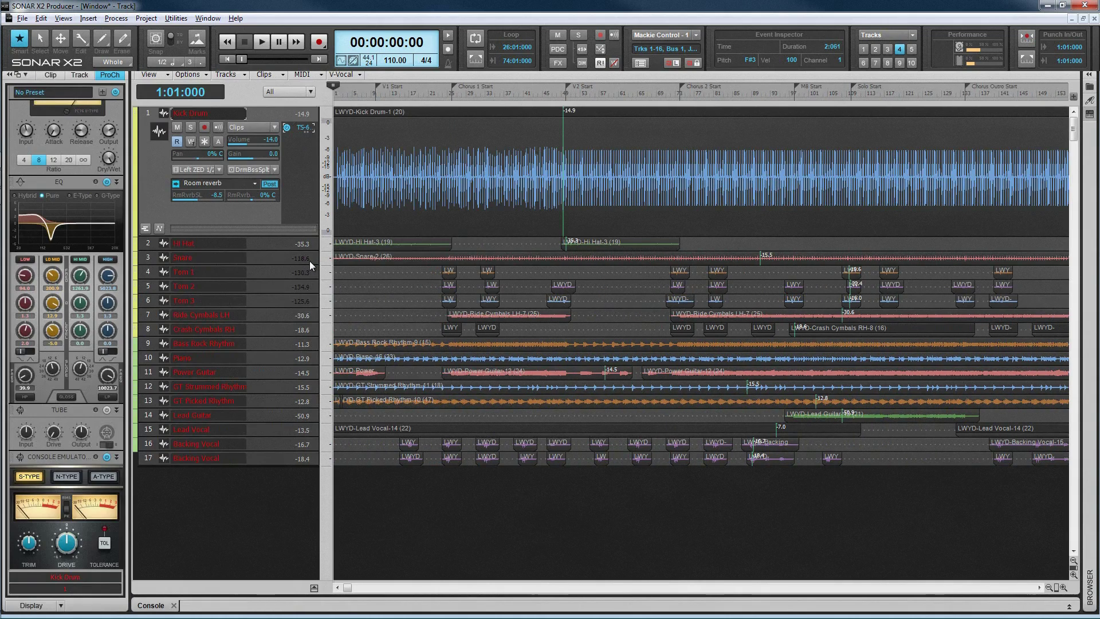
# - Step the current track through Hi Hat, Snare, Tom 2 and Bass Rock Rhythm to Power Guitar
pyautogui.click(280, 242)
pyautogui.click(273, 261)
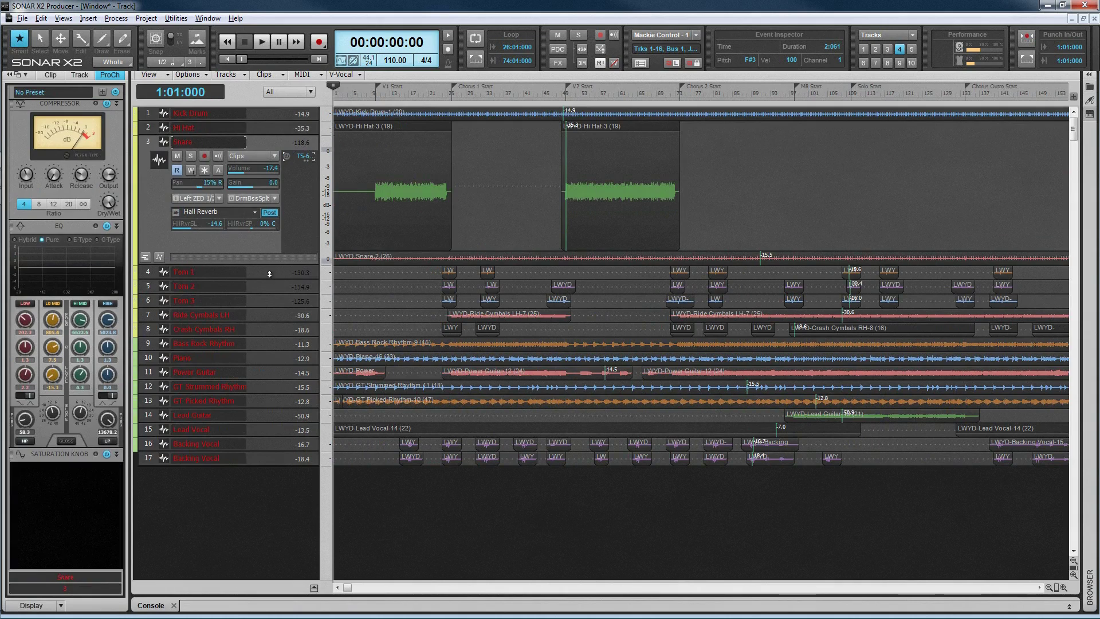
pyautogui.click(261, 287)
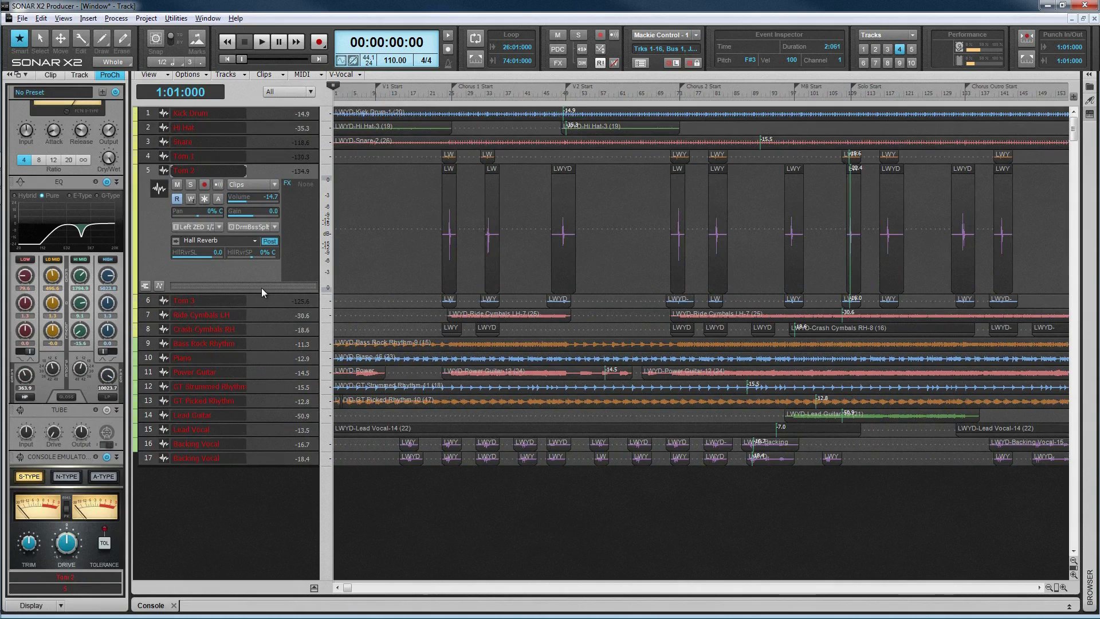
pyautogui.click(258, 345)
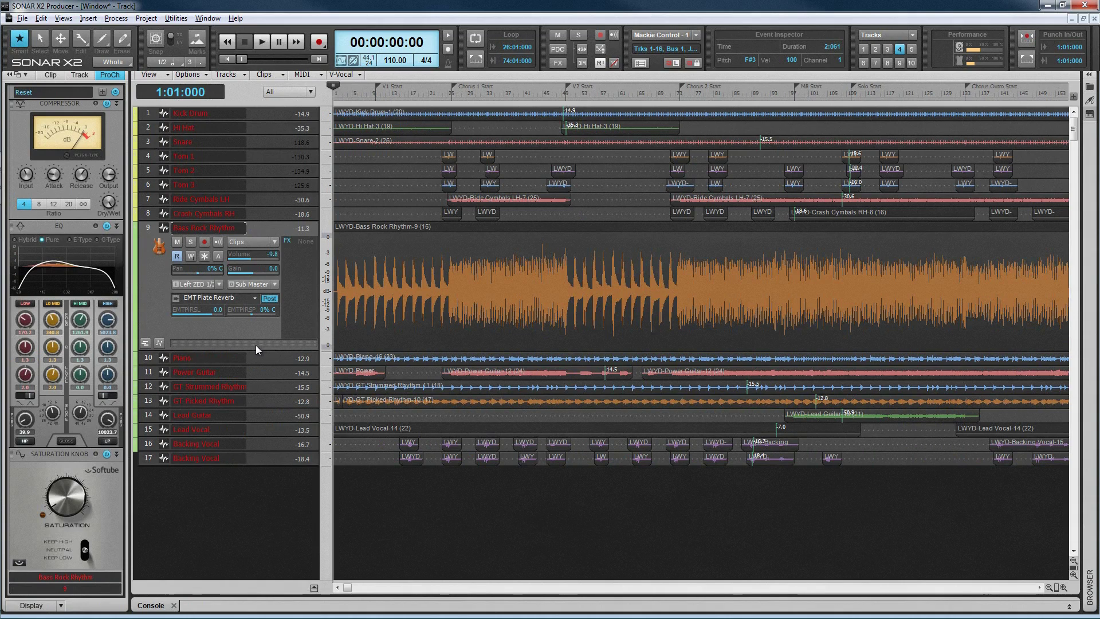
pyautogui.click(264, 373)
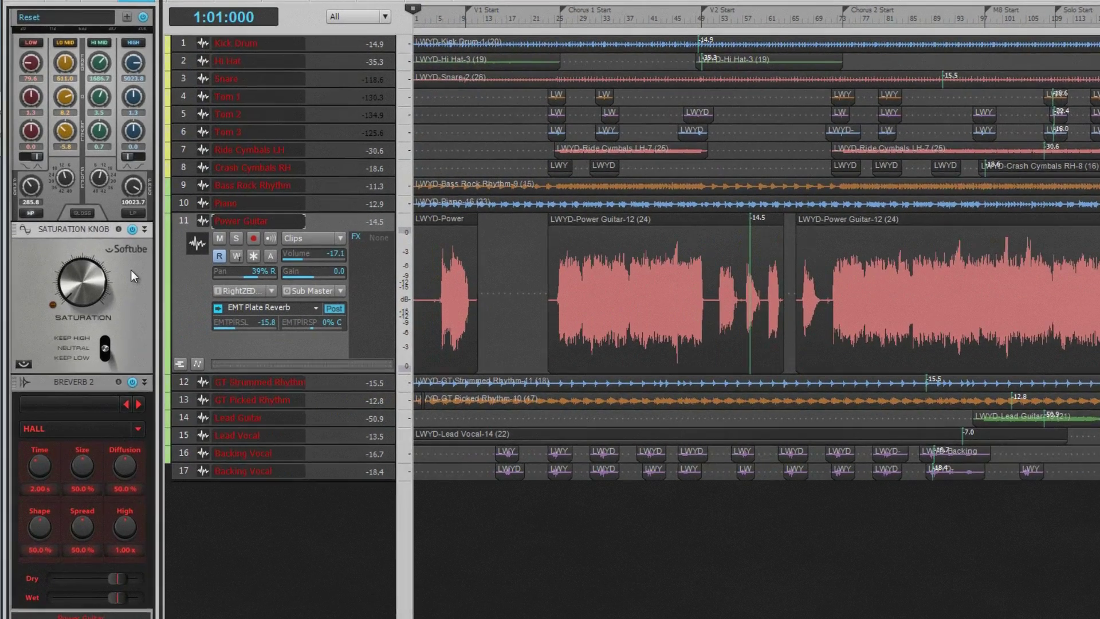
pyautogui.scroll(5, 130, 270)
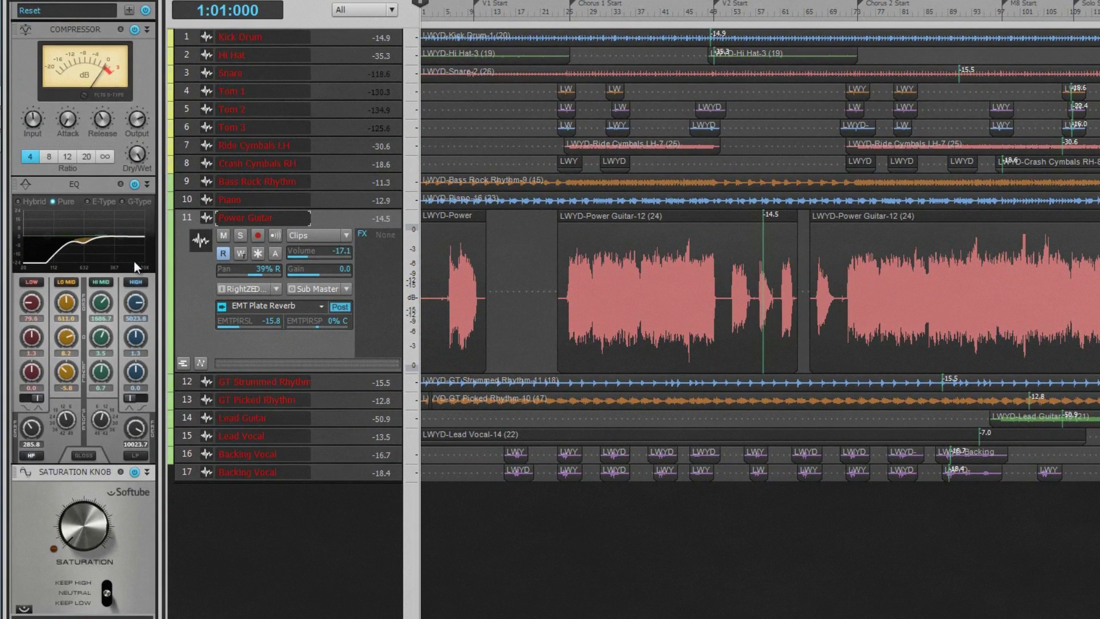
pyautogui.scroll(-5, 135, 261)
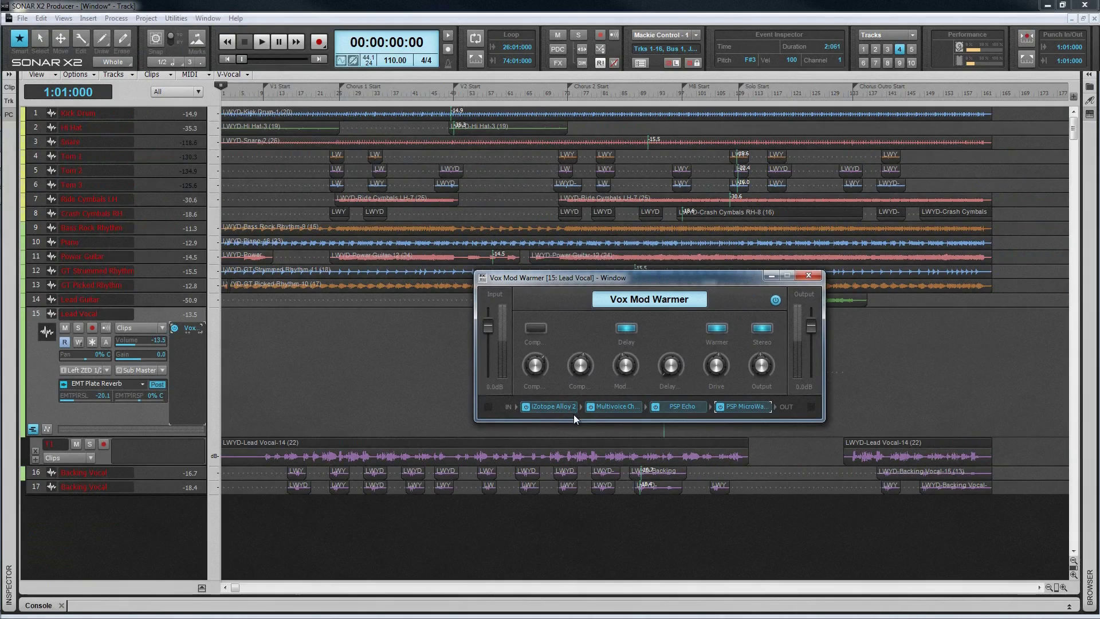
# - Open iZotope Alloy 2 from the Vox Mod Warmer chain and bring the chain panel back in front
pyautogui.doubleClick(562, 407)
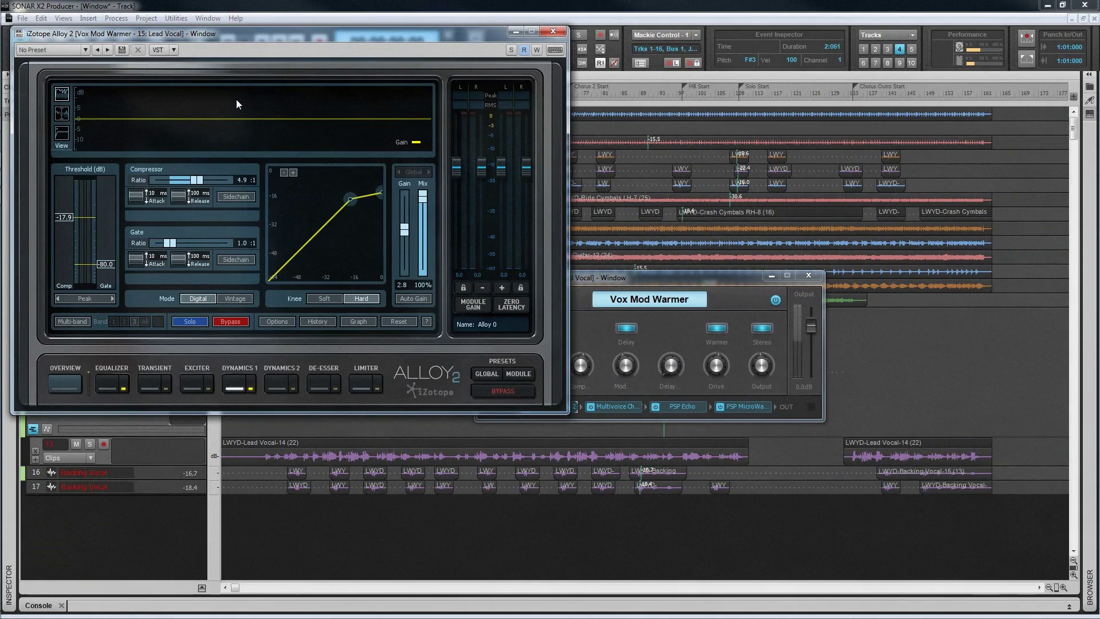
pyautogui.click(688, 275)
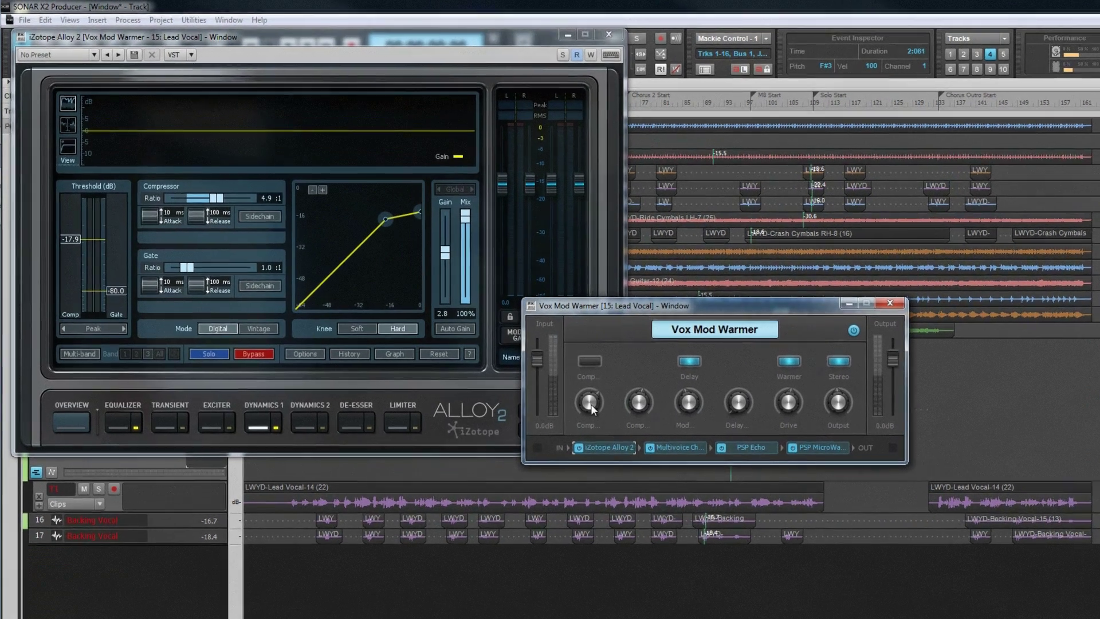
pyautogui.rightClick(535, 365)
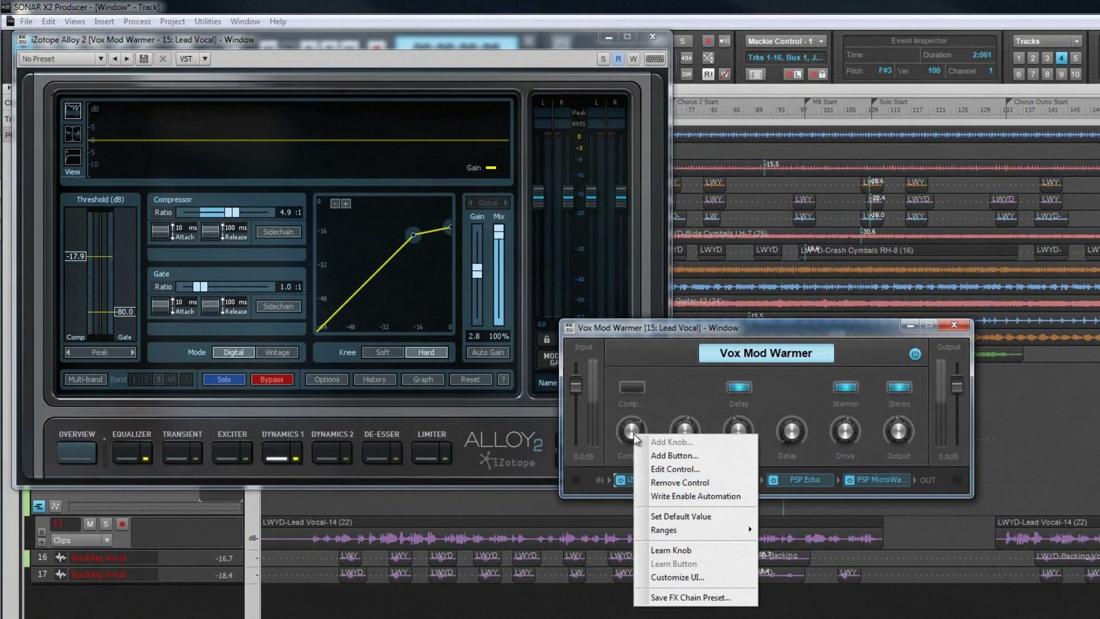
# - Confirm the Comp knob's Compression mapping and wheel it until Alloy 2 reads 4.6:1 at -18.9 dB
pyautogui.click(675, 469)
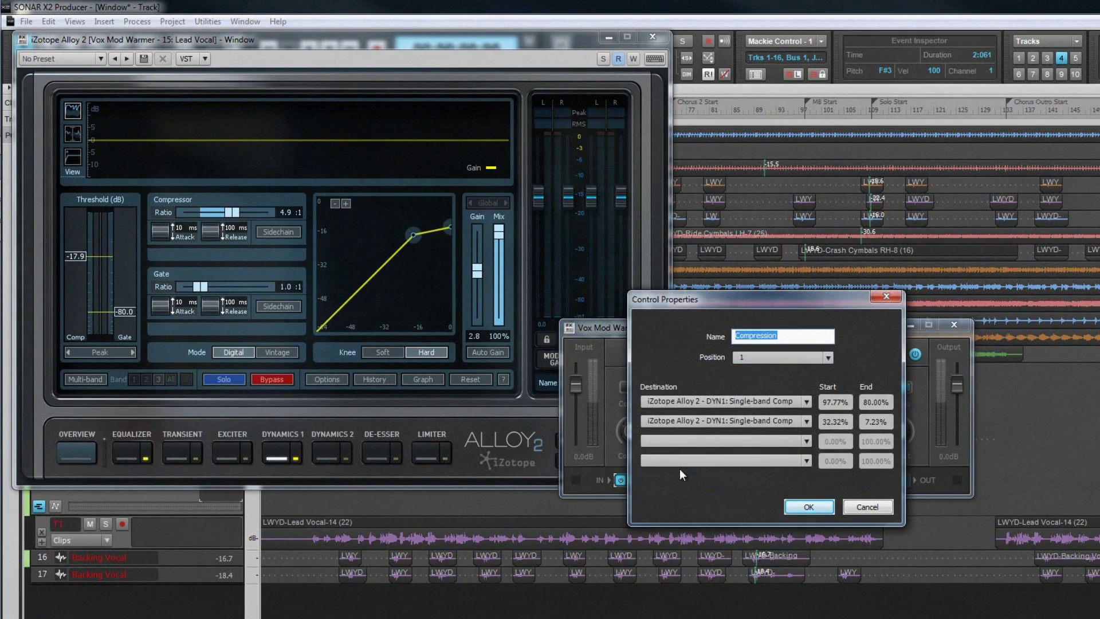
pyautogui.click(807, 508)
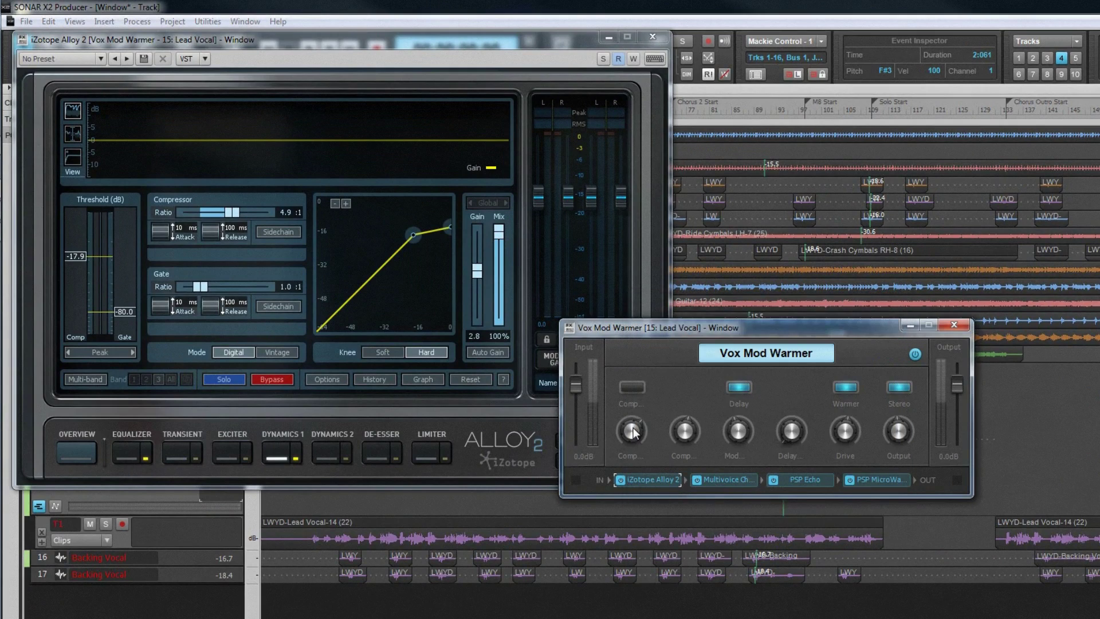
pyautogui.scroll(-4, 633, 431)
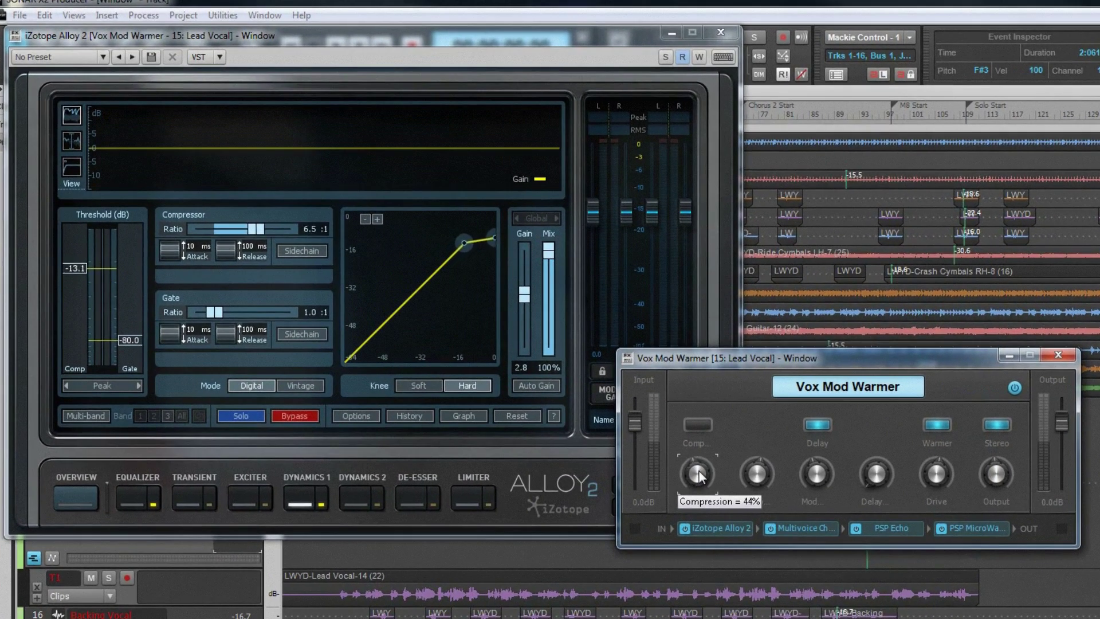
pyautogui.scroll(6, 699, 471)
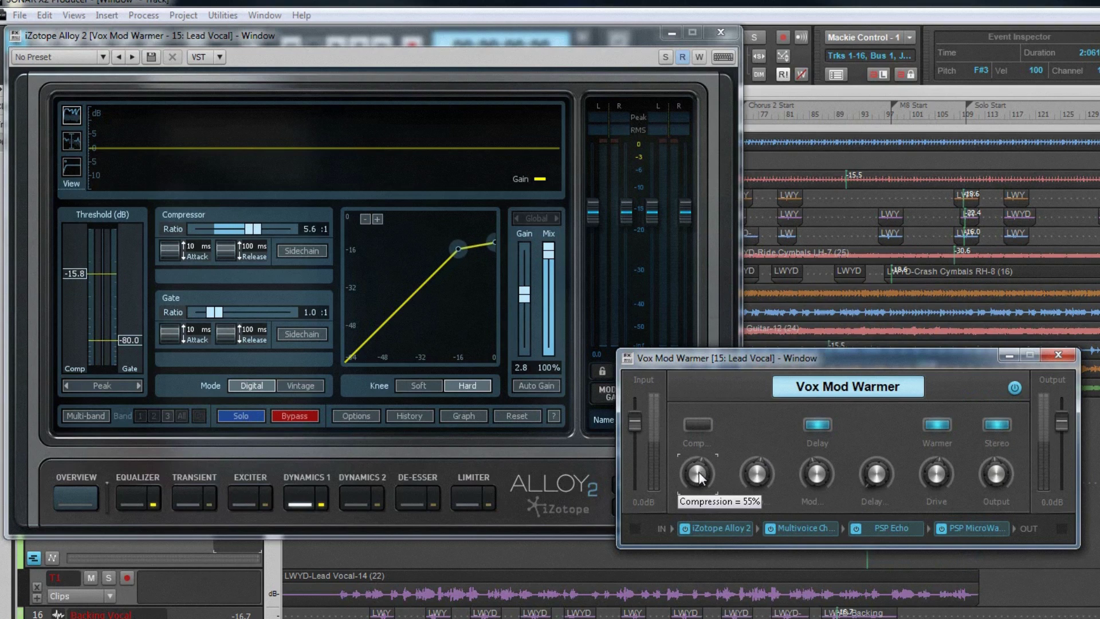
pyautogui.scroll(6, 699, 473)
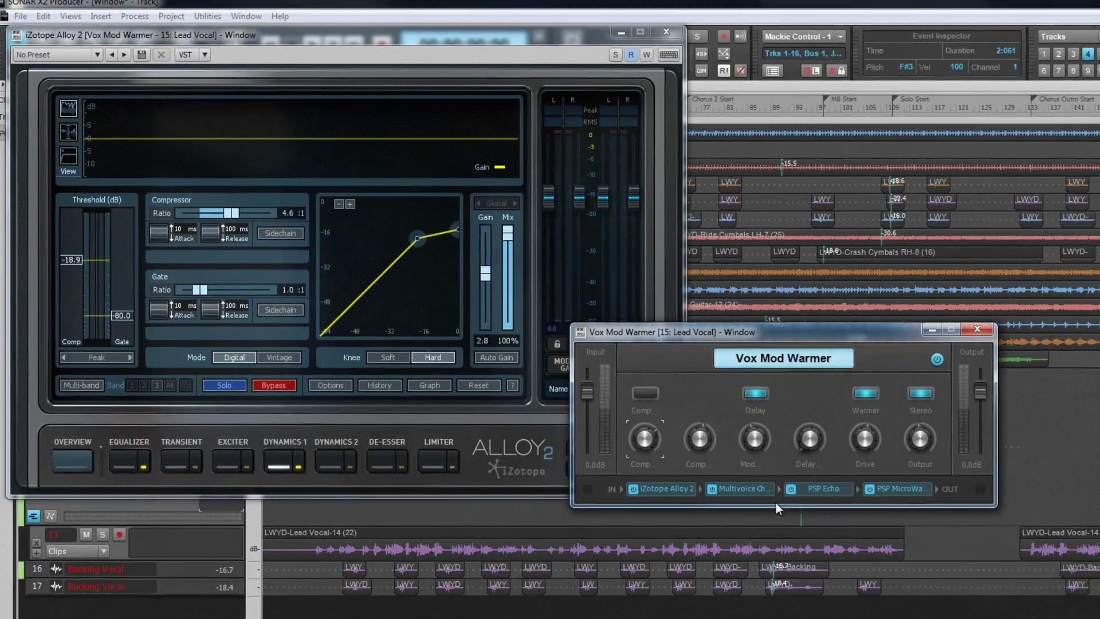
# - Open and close the Multivoice Chorus/Flanger, and close the iZotope Alloy 2 window
pyautogui.doubleClick(801, 527)
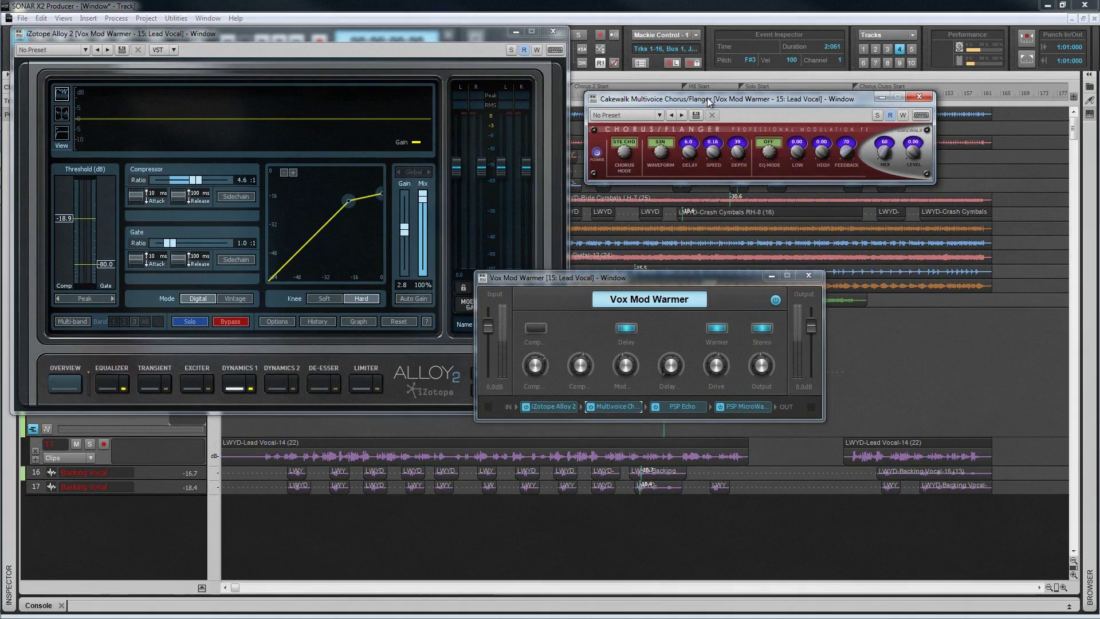
pyautogui.click(920, 98)
pyautogui.click(553, 31)
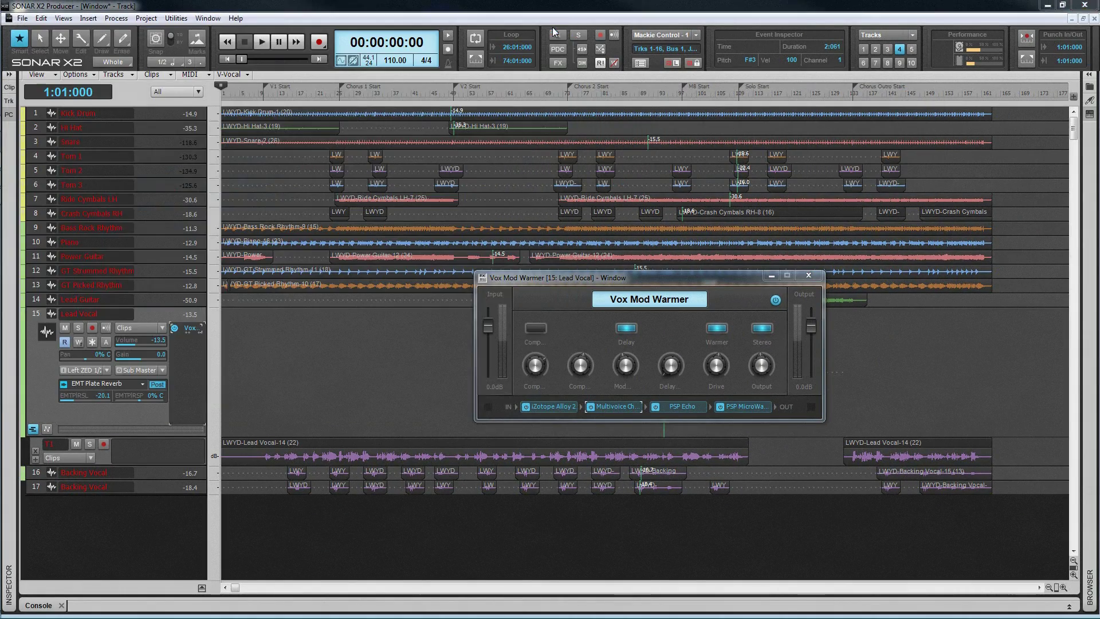
# - Save the Vox Mod Warmer chain as an FX chain preset
pyautogui.rightClick(761, 393)
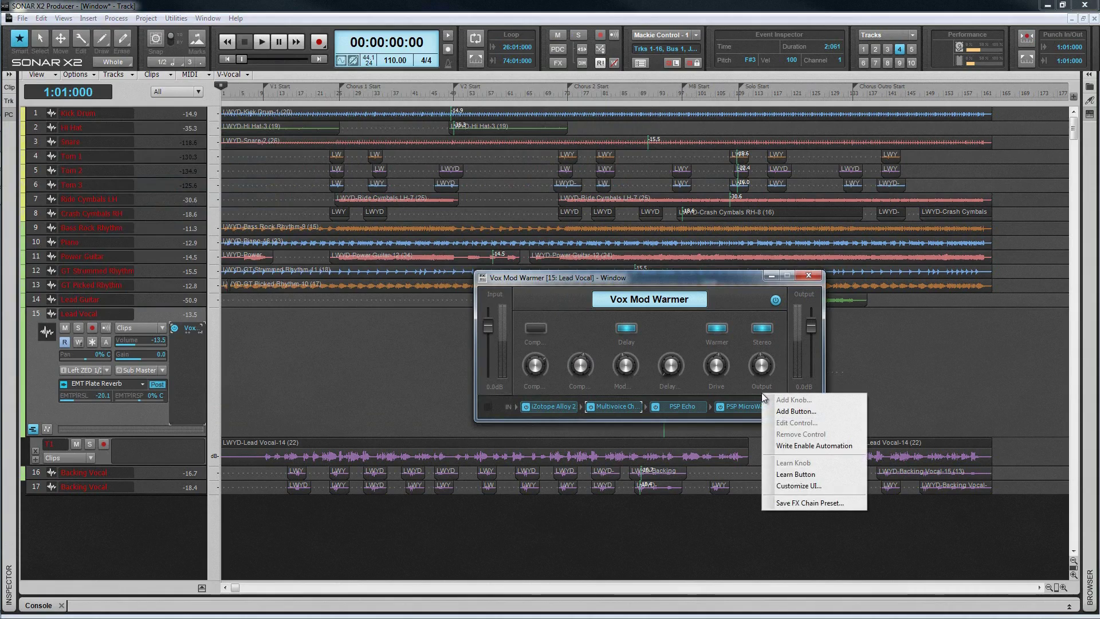
pyautogui.click(800, 502)
pyautogui.click(850, 596)
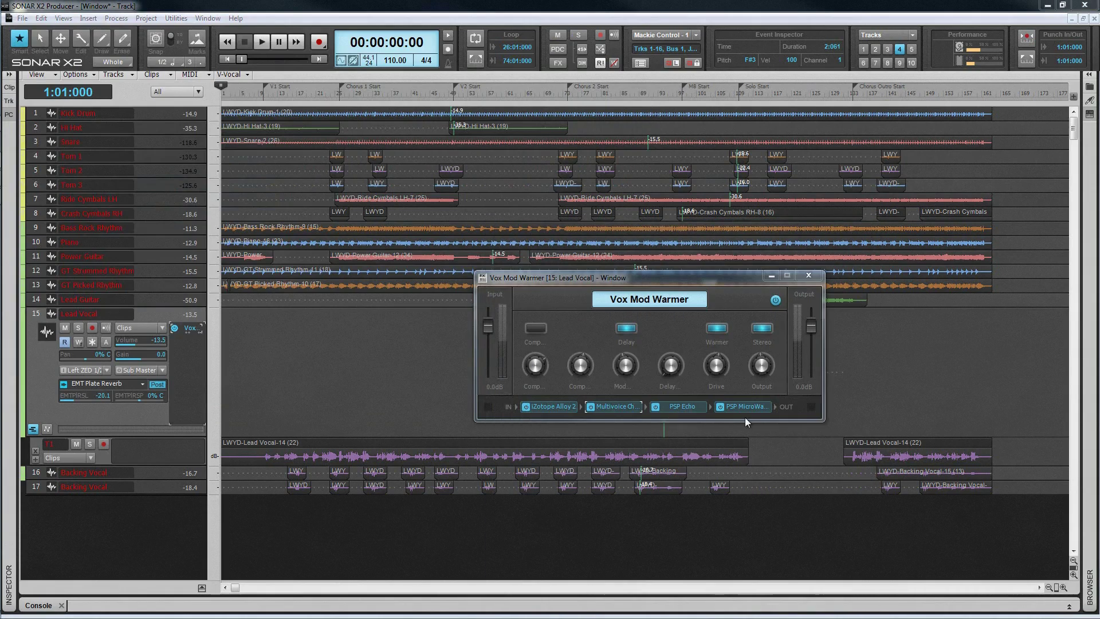
# - Open the Browser and expand the Guitar and Bass, Modern and Retro FX chain preset folders
pyautogui.press('b')
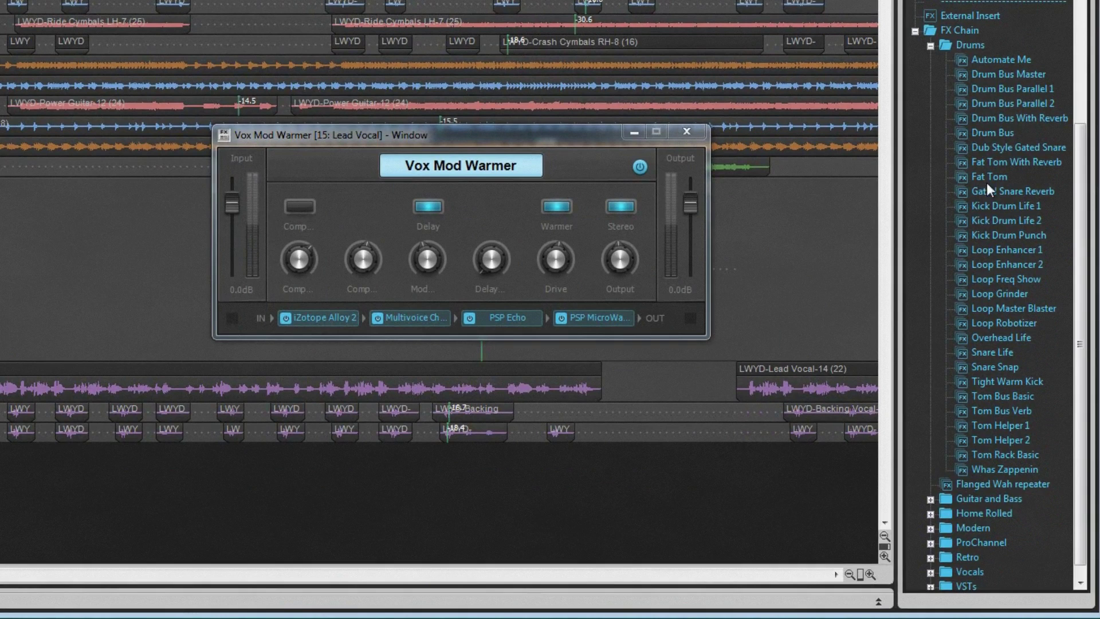
pyautogui.click(930, 498)
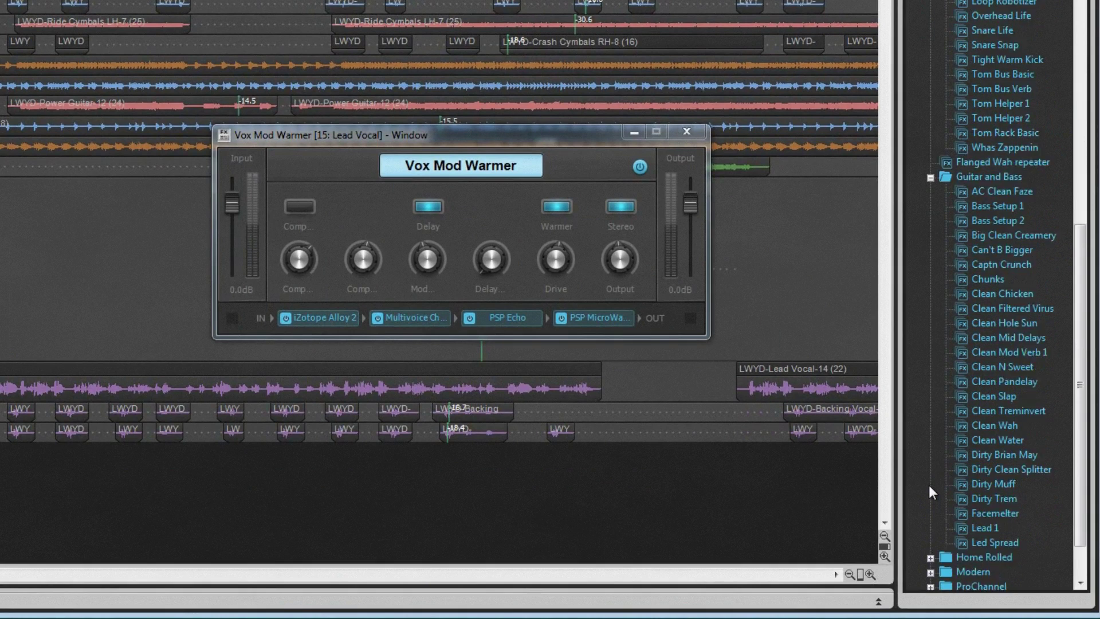
pyautogui.click(930, 514)
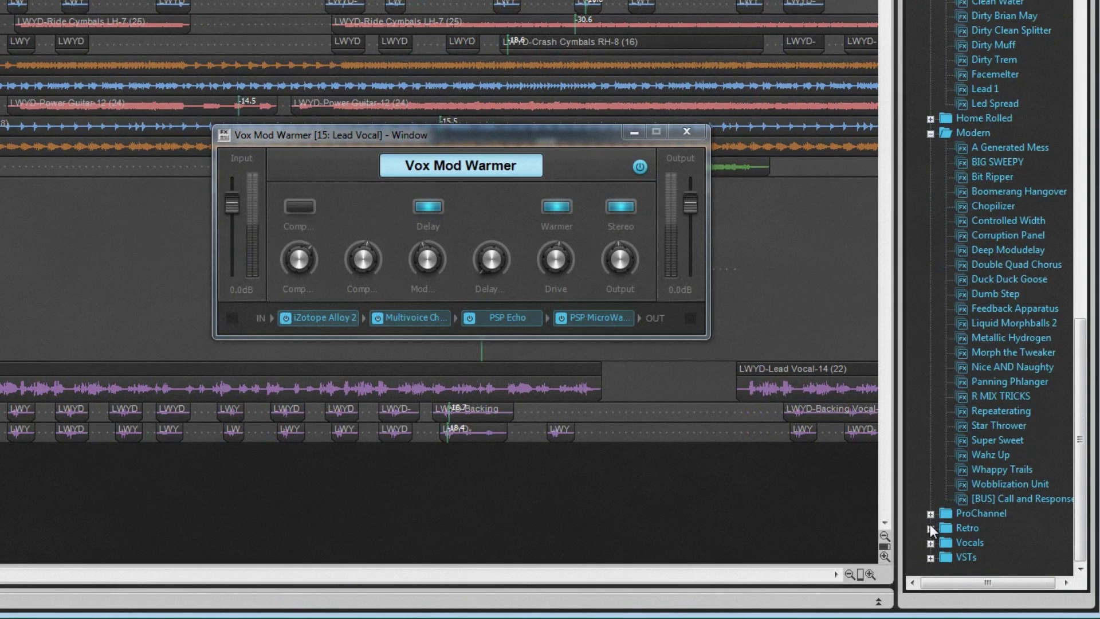
pyautogui.click(930, 526)
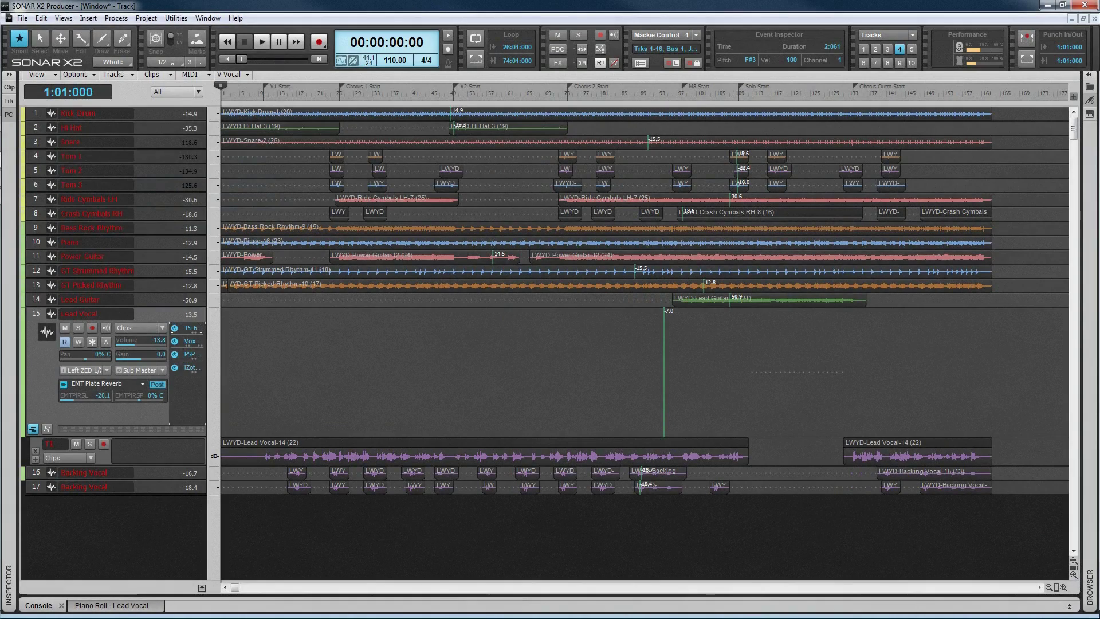
# - Show the Console, undock it to a floating window, and drag it along the bottom of the screen
pyautogui.click(1065, 607)
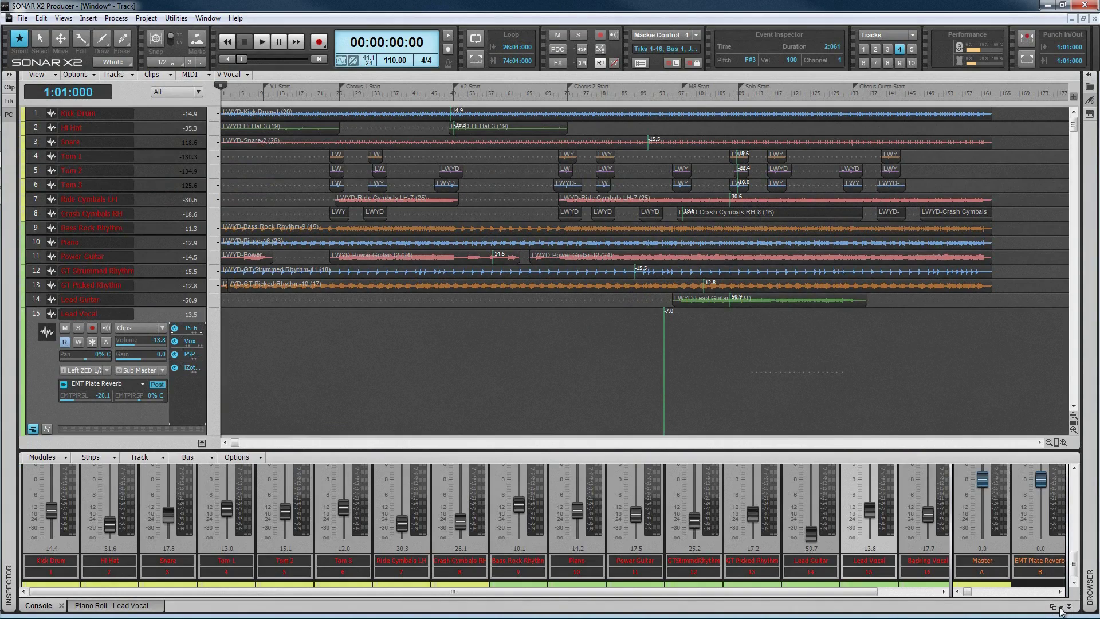
pyautogui.click(1061, 608)
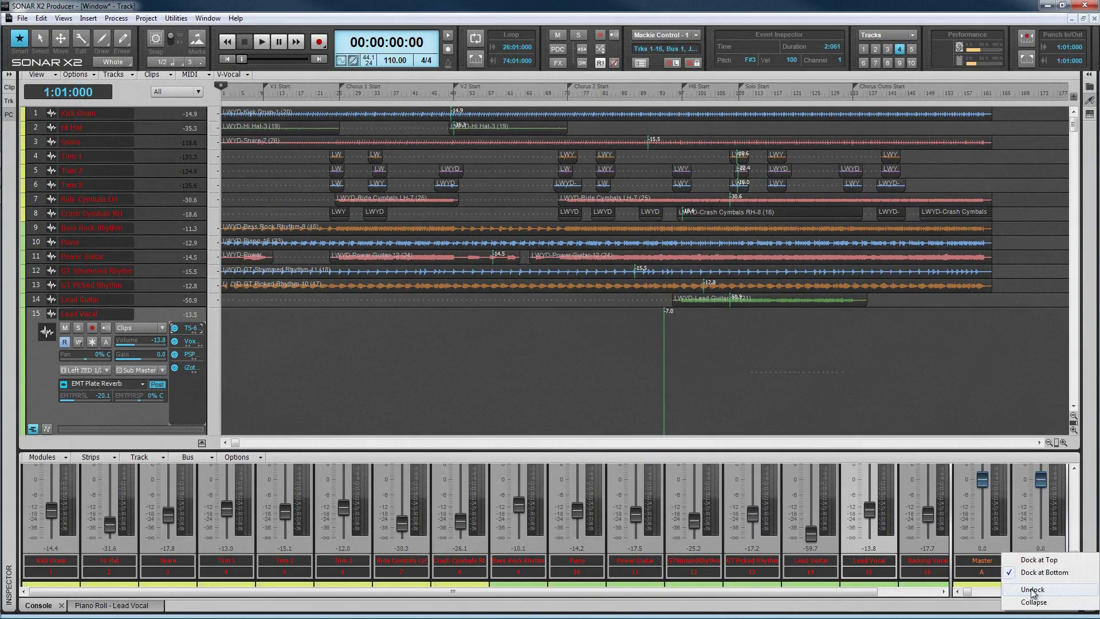
pyautogui.click(1035, 592)
pyautogui.moveTo(763, 572); pyautogui.dragTo(965, 593)
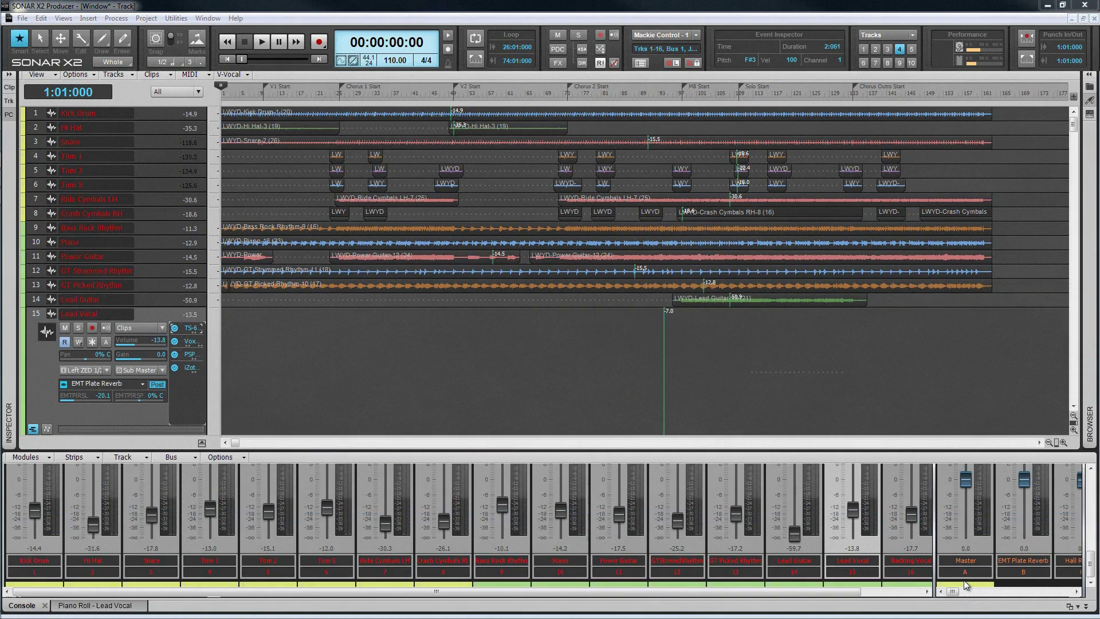
pyautogui.doubleClick(189, 367)
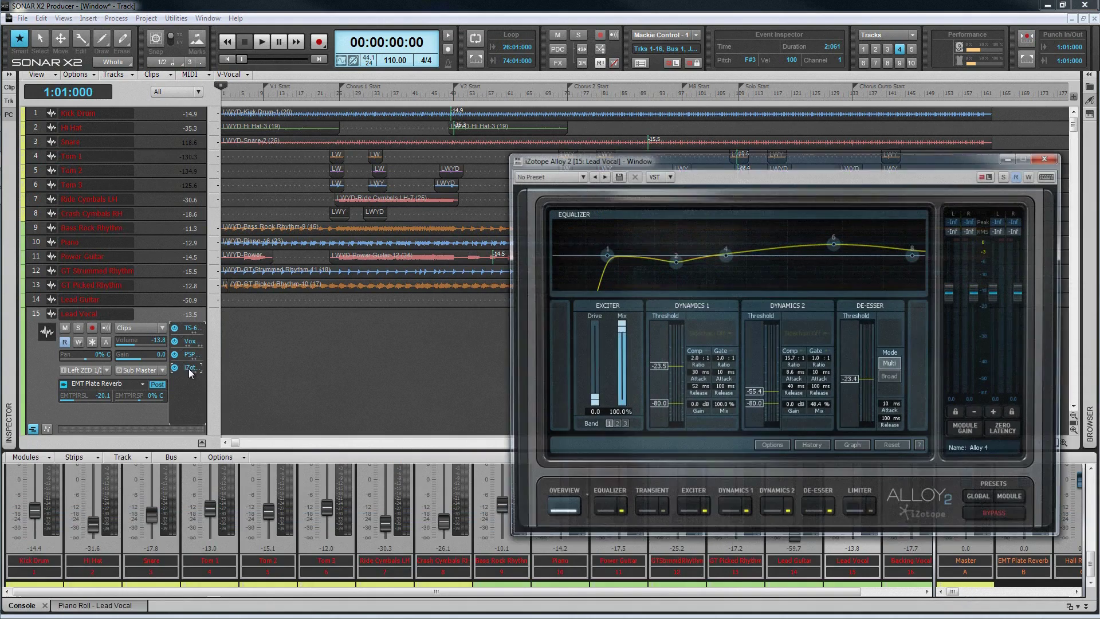
# - Dock the Alloy 2 window into the MultiDock, maximize the dock, and cycle its Piano Roll, Console and Alloy 2 tabs
pyautogui.moveTo(659, 158); pyautogui.dragTo(456, 468)
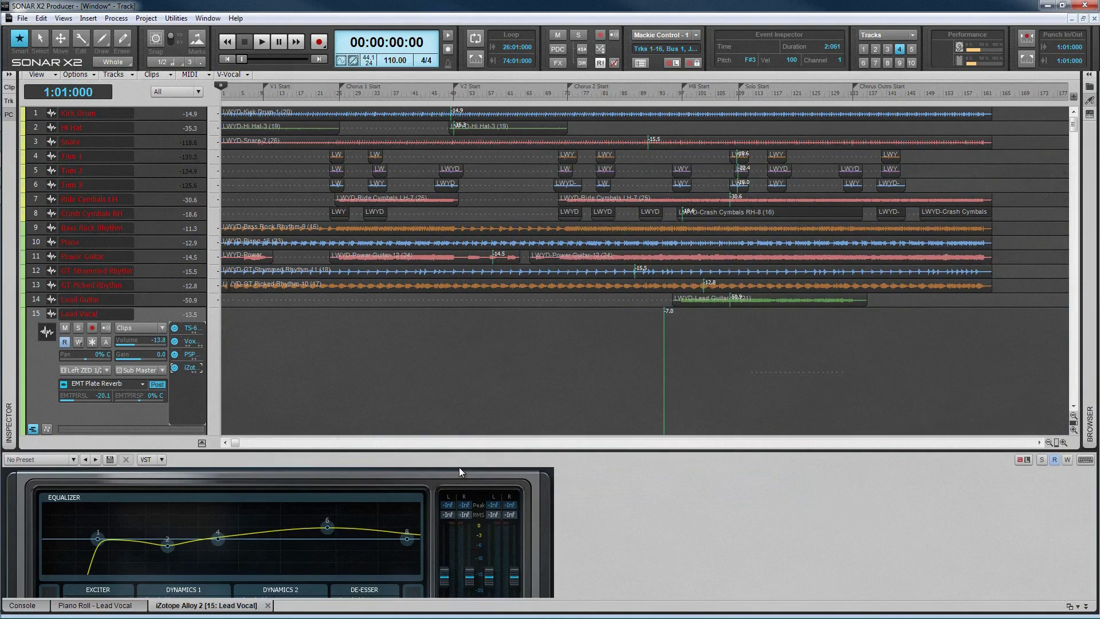
pyautogui.hotkey('ctrl', 'shift', 'd')
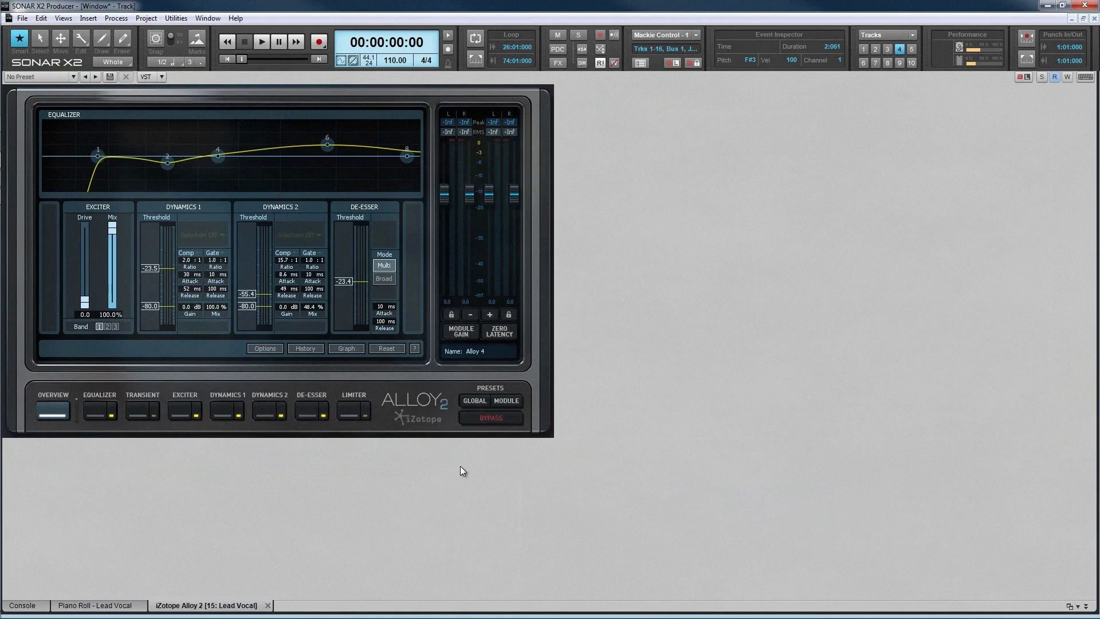
pyautogui.hotkey('ctrl', 'shift', 'd')
pyautogui.hotkey('ctrl', 'shift', 'd')
pyautogui.click(106, 606)
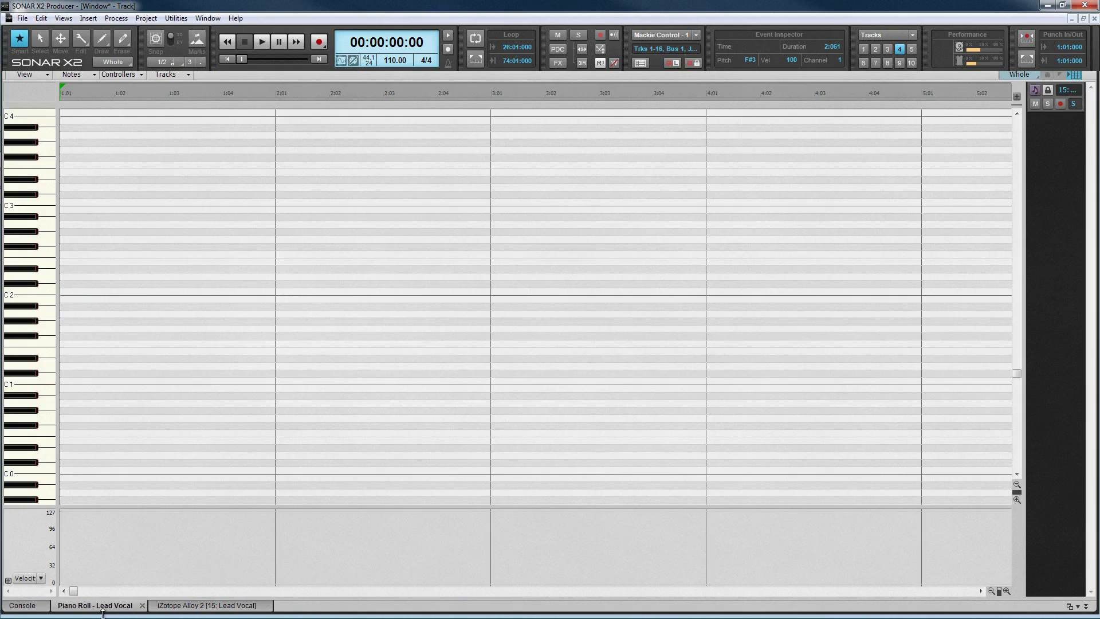
pyautogui.click(26, 607)
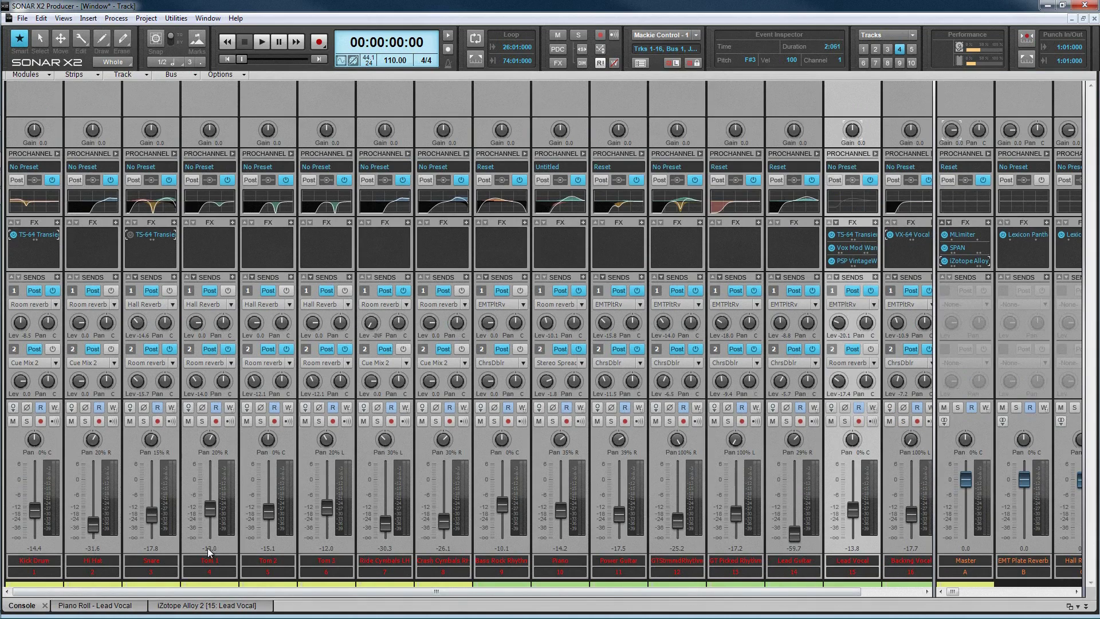
pyautogui.hotkey('ctrl', 'Tab')
pyautogui.hotkey('ctrl', 'Tab')
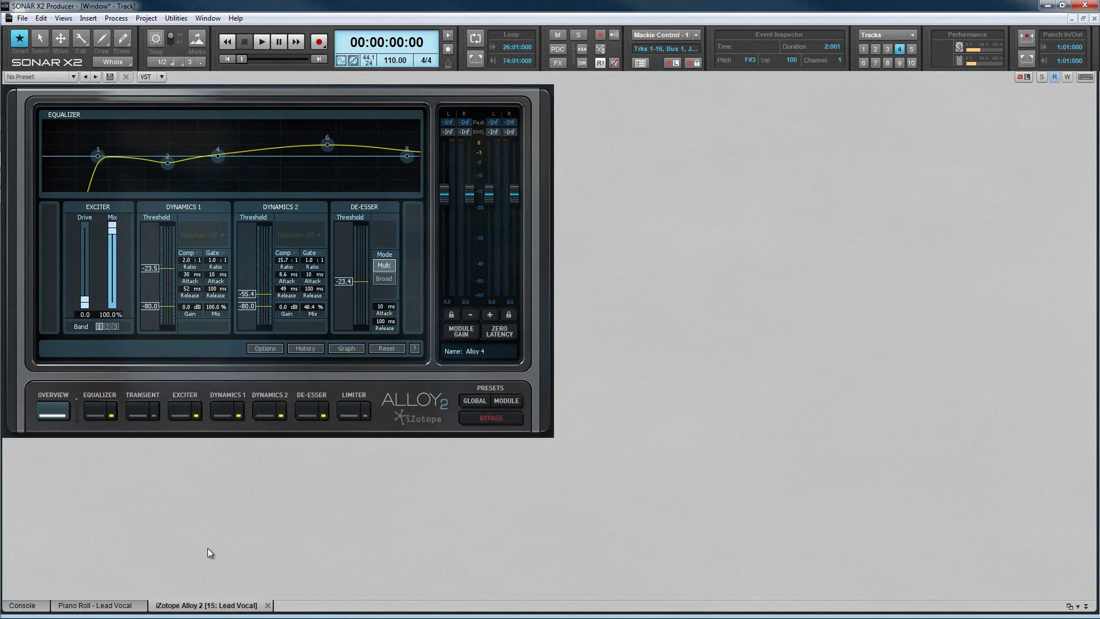
# - Collapse and reopen the MultiDock with D, show the Console, and finish with it collapsed
pyautogui.press('d')
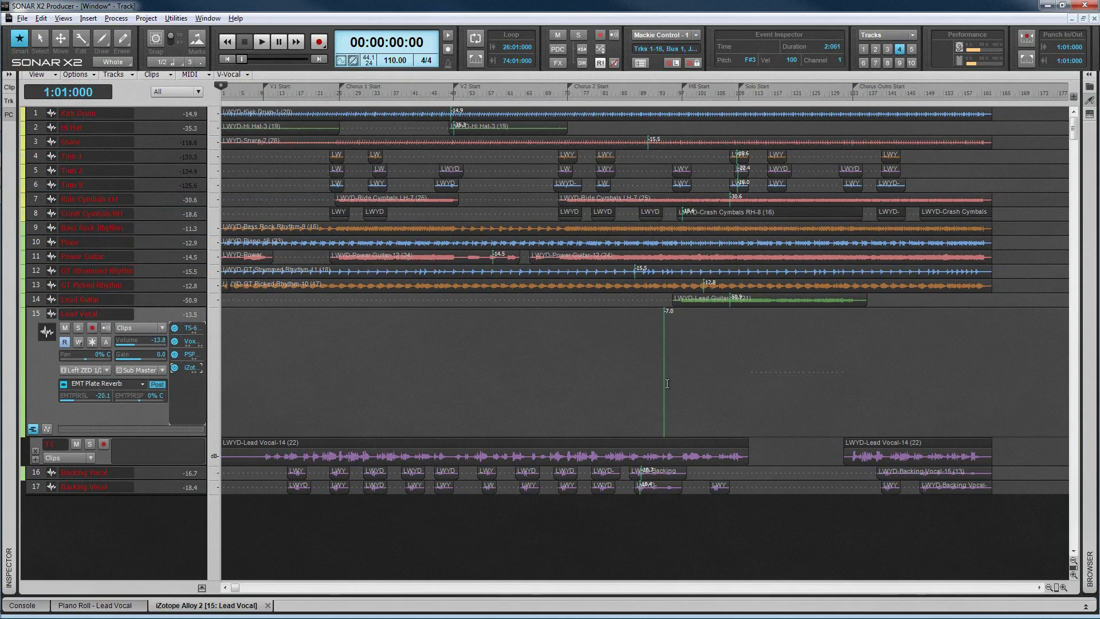
pyautogui.press('d')
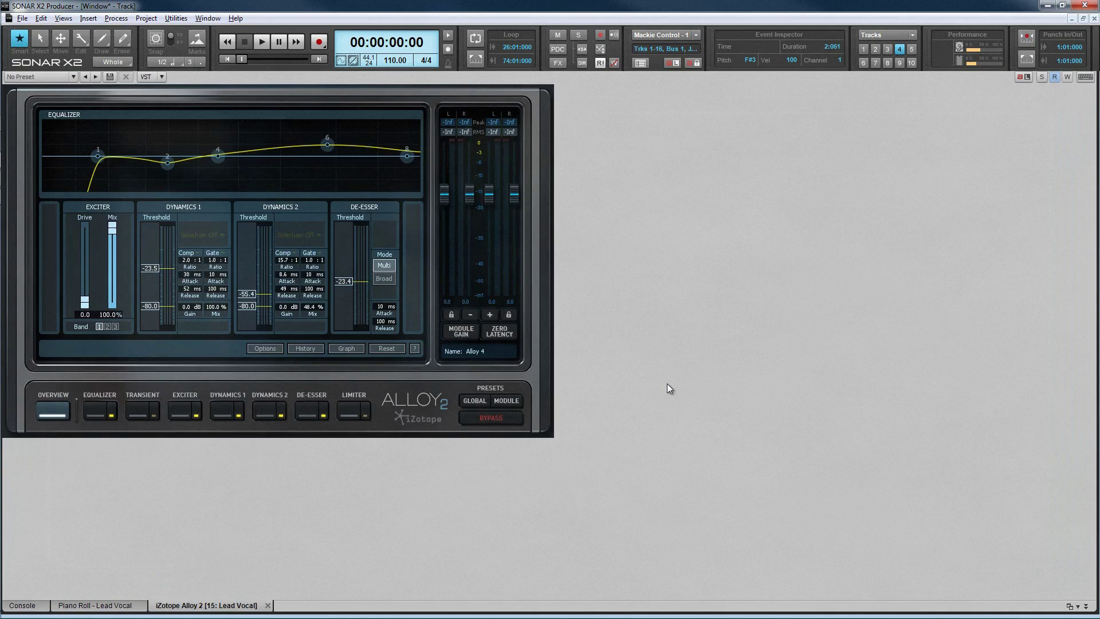
pyautogui.click(32, 607)
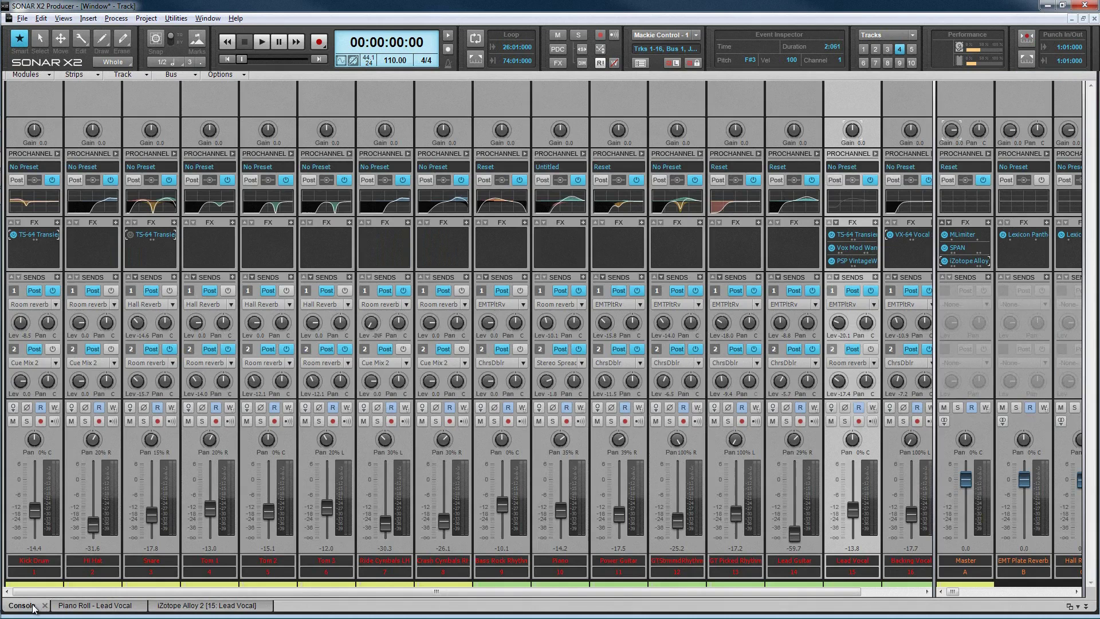
pyautogui.press('d')
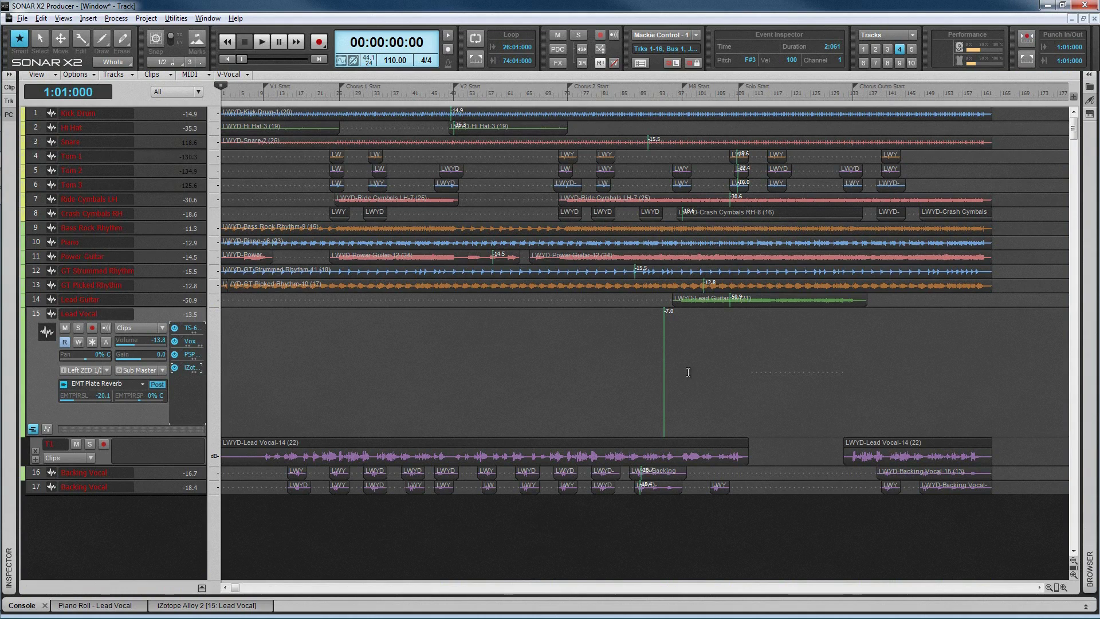
pyautogui.press('d')
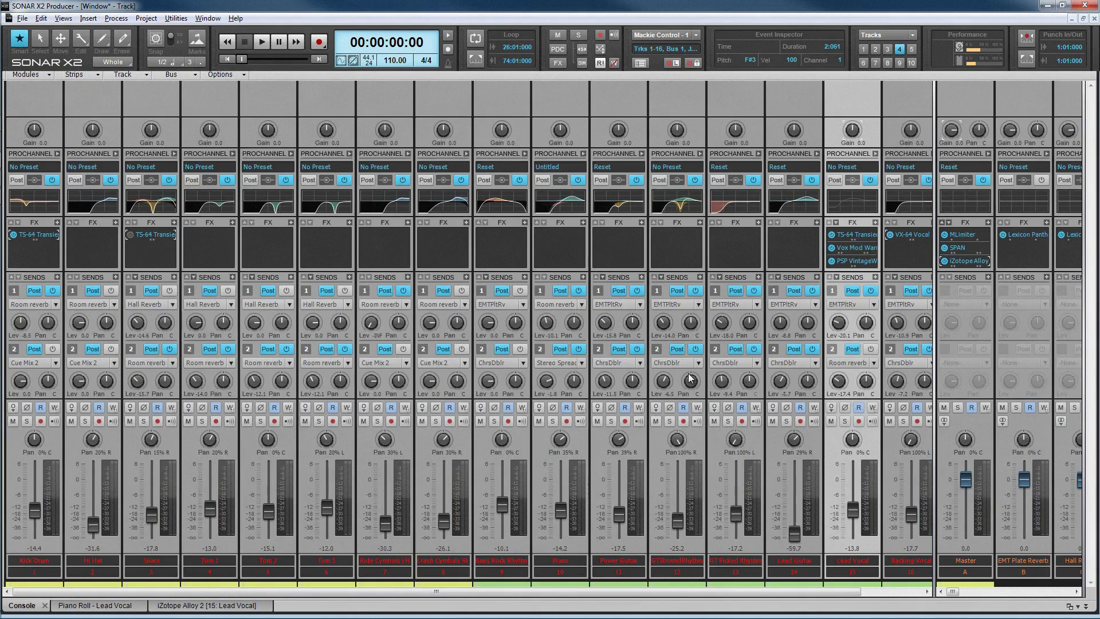
pyautogui.press('d')
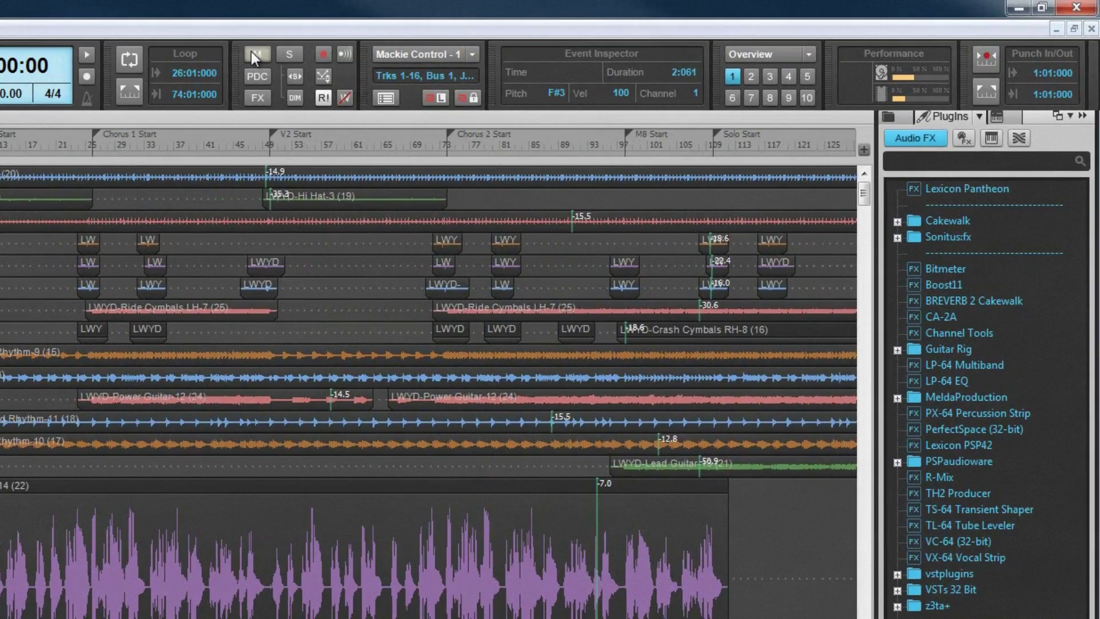
# - Switch screensets from Mastering View to Tracks (4) and then Busses (5)
pyautogui.click(810, 54)
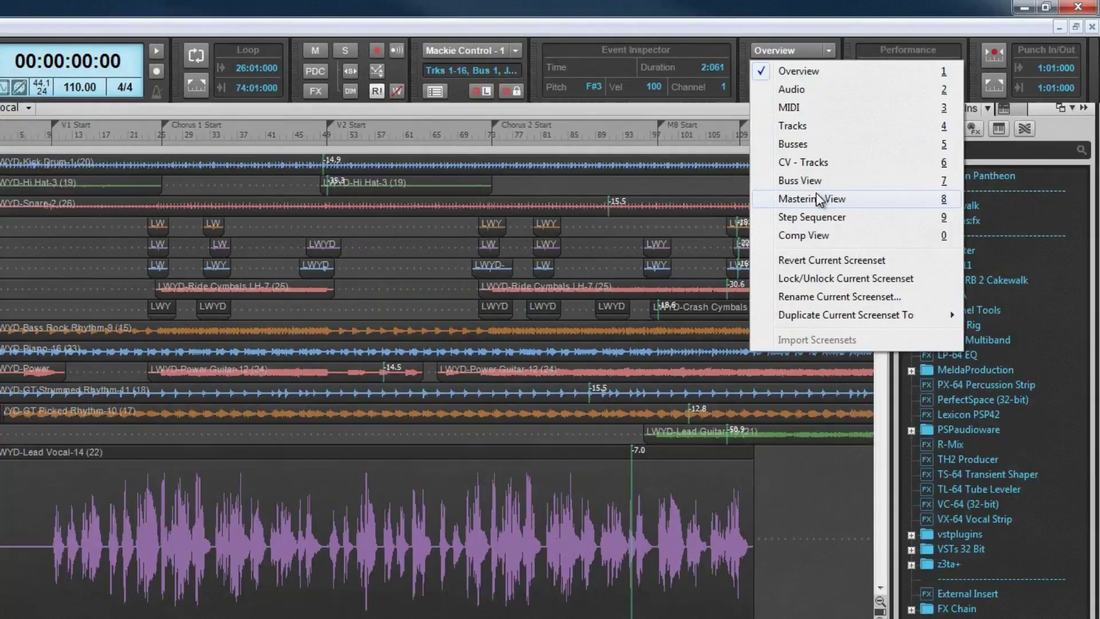
pyautogui.click(821, 199)
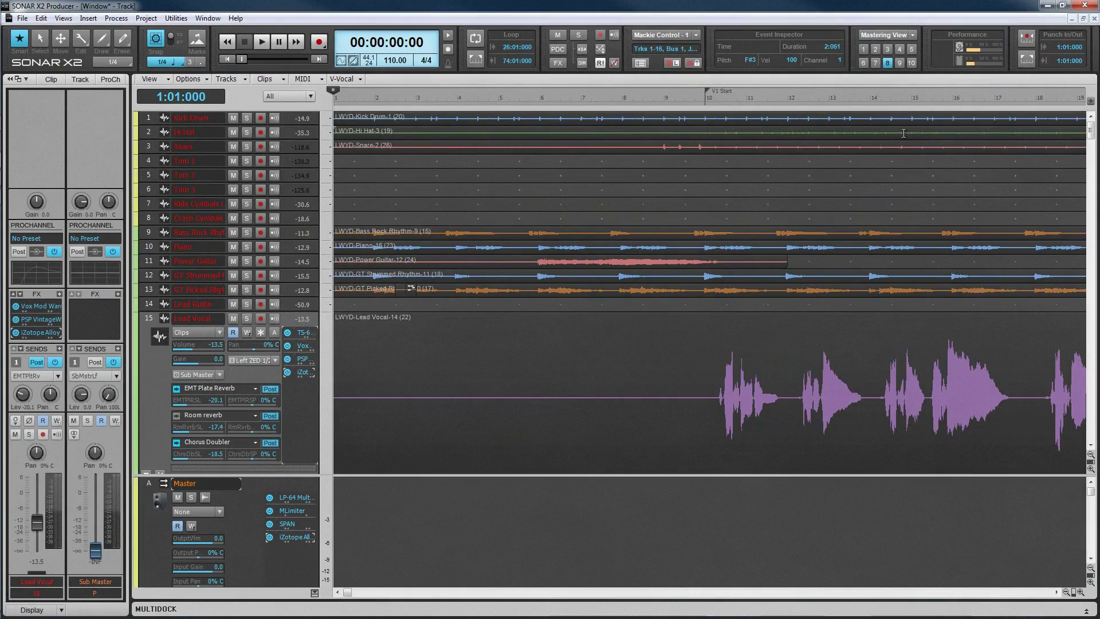
pyautogui.press('4')
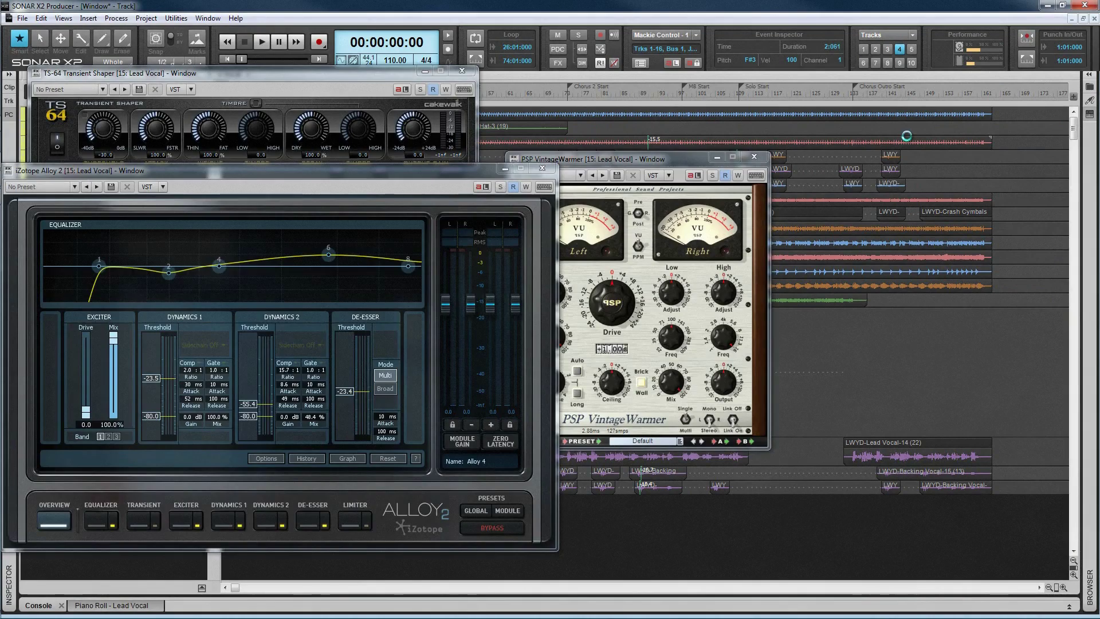
pyautogui.press('5')
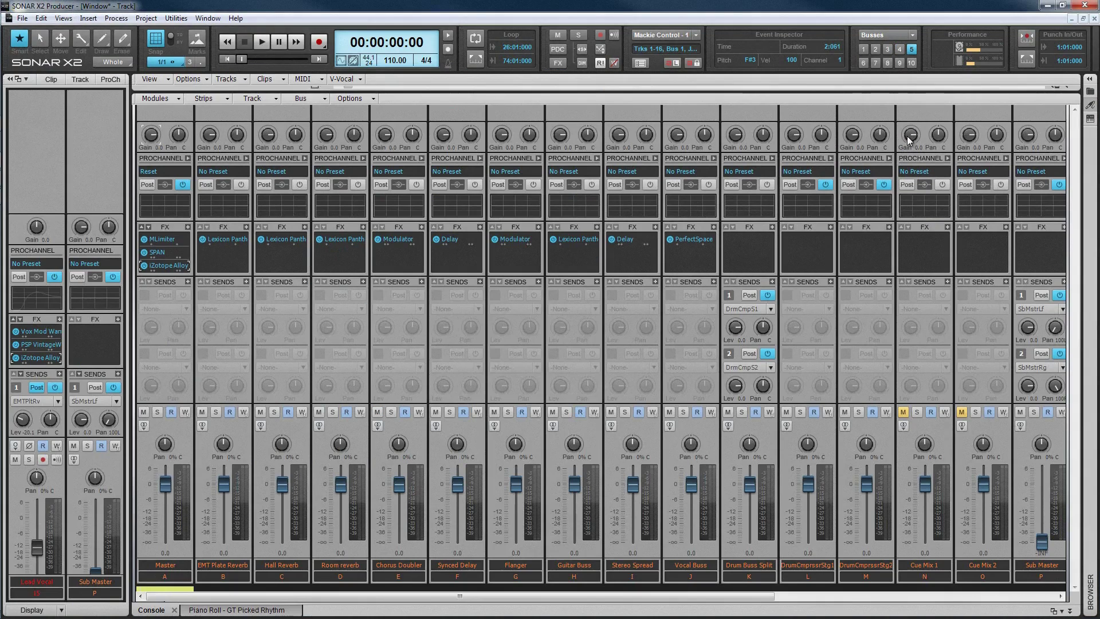
# - Lock the Busses screenset and reopen the screenset list to check it
pyautogui.click(913, 35)
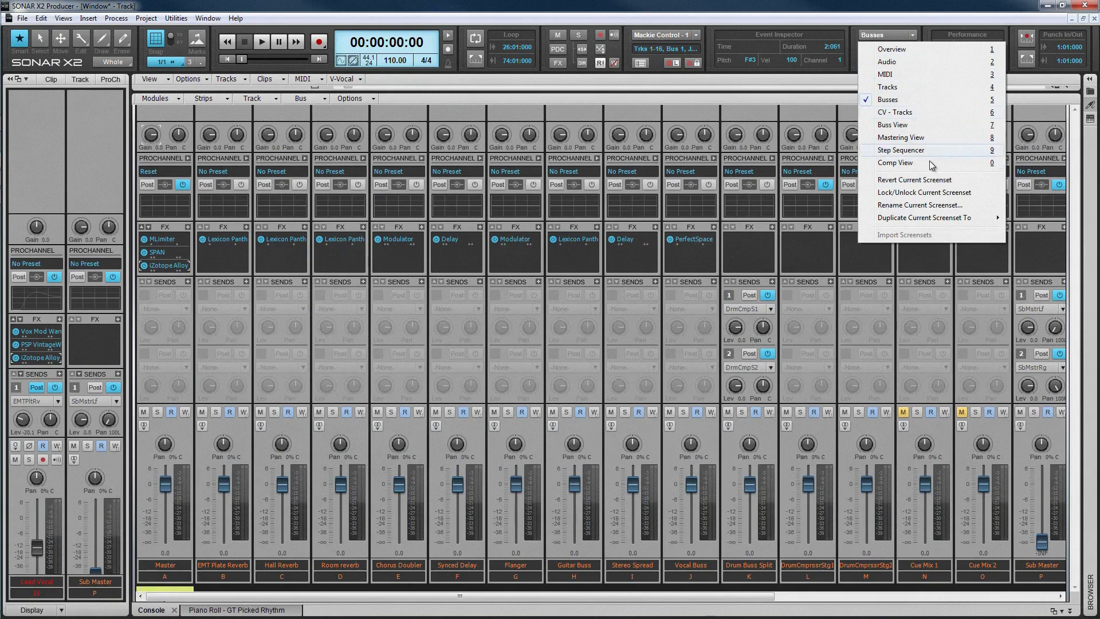
pyautogui.click(936, 195)
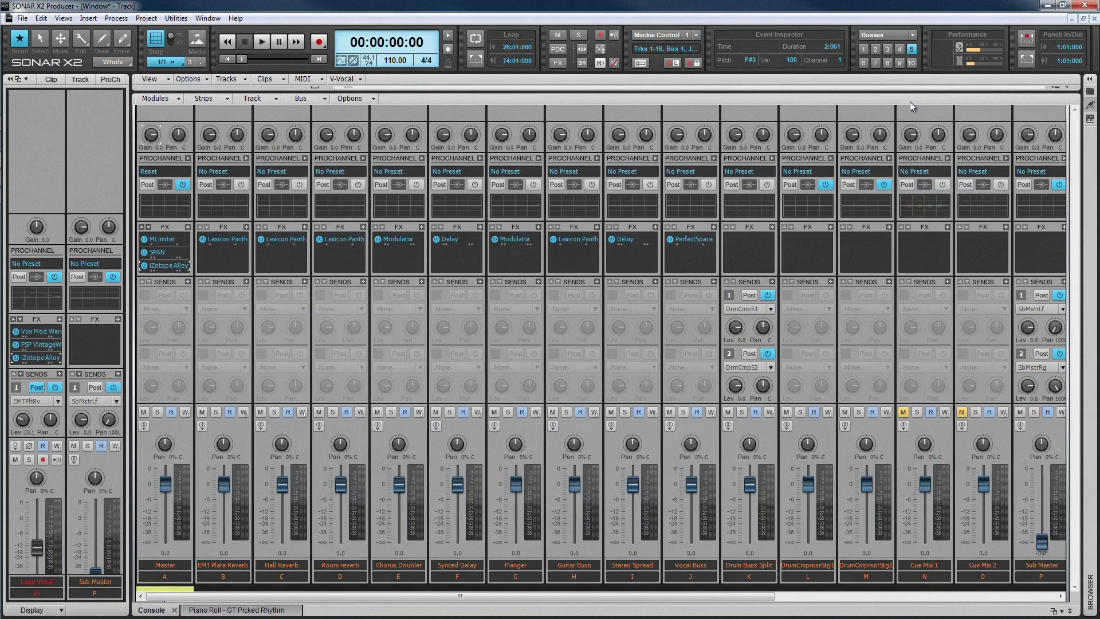
pyautogui.click(914, 33)
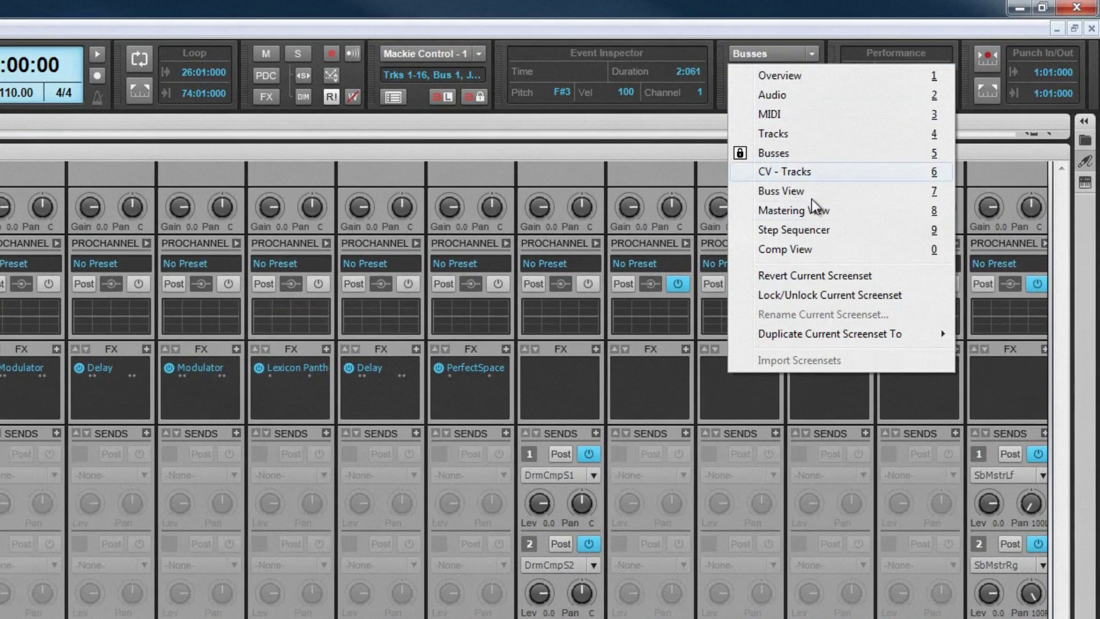
pyautogui.moveTo(825, 335)
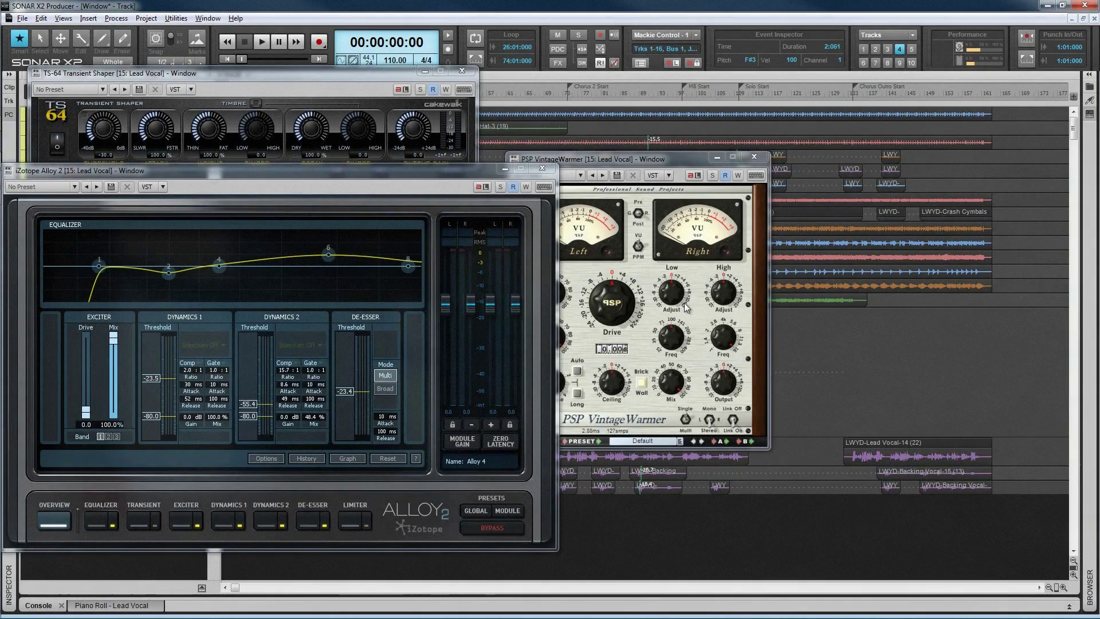
# - Fade the Alloy and VintageWarmer windows with X-Ray, then set track 15 Lead Vocal volume to -13.8
pyautogui.click(415, 173)
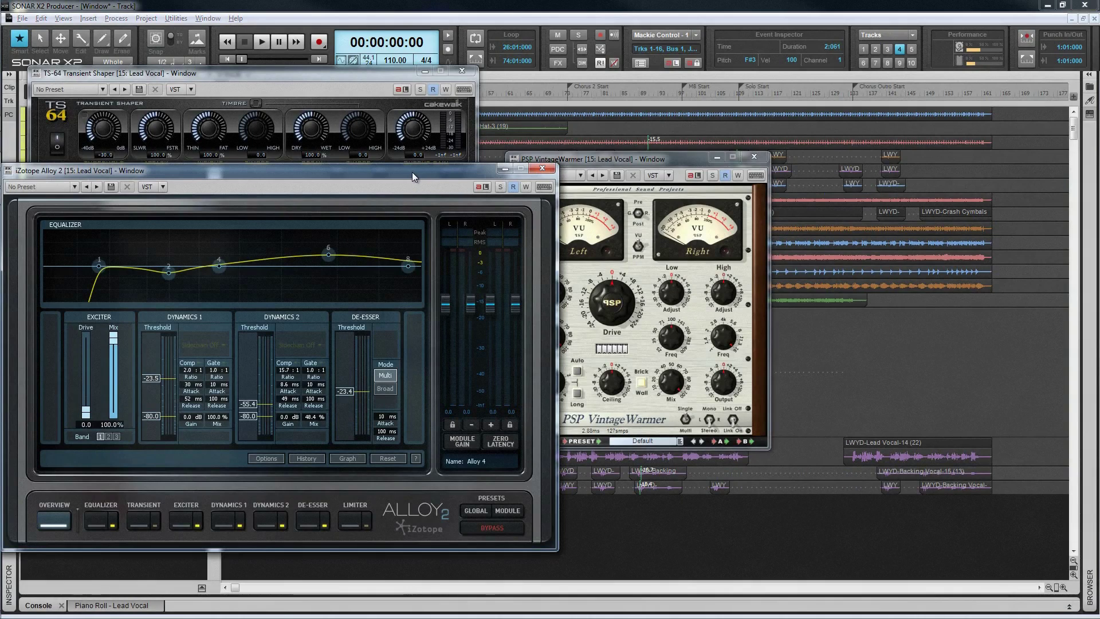
pyautogui.hotkey('alt', 'F4')
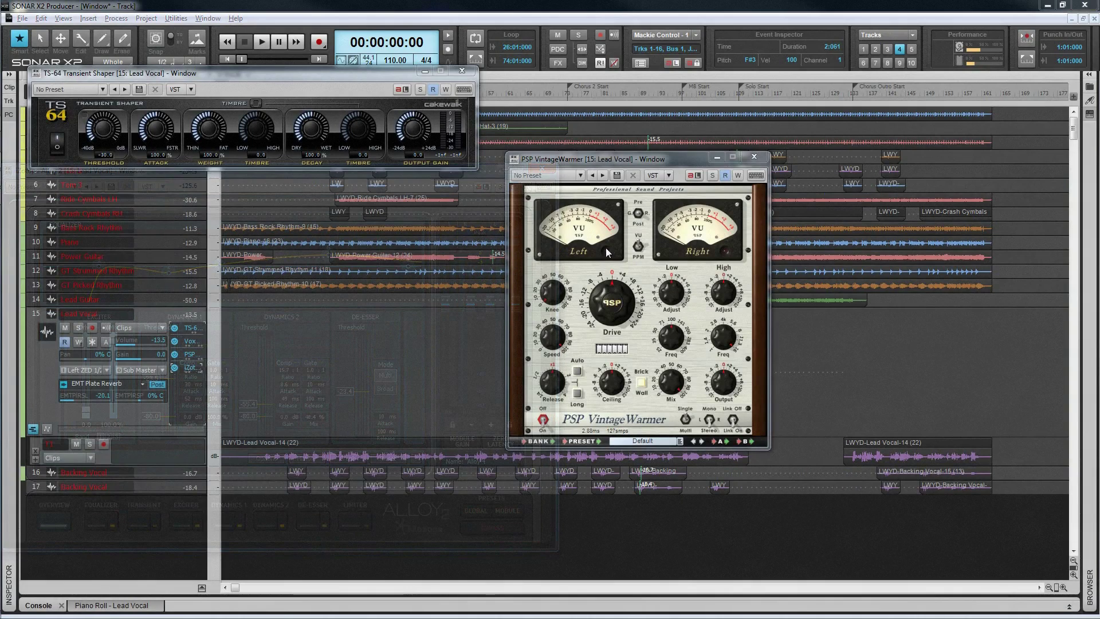
pyautogui.hotkey('alt', 'F4')
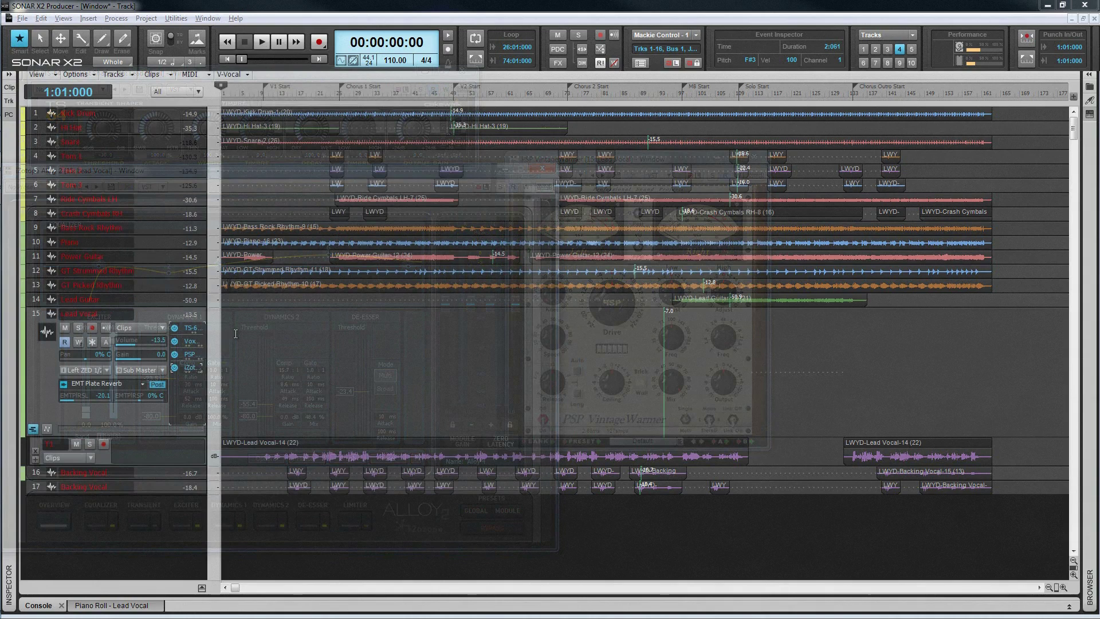
pyautogui.click(136, 344)
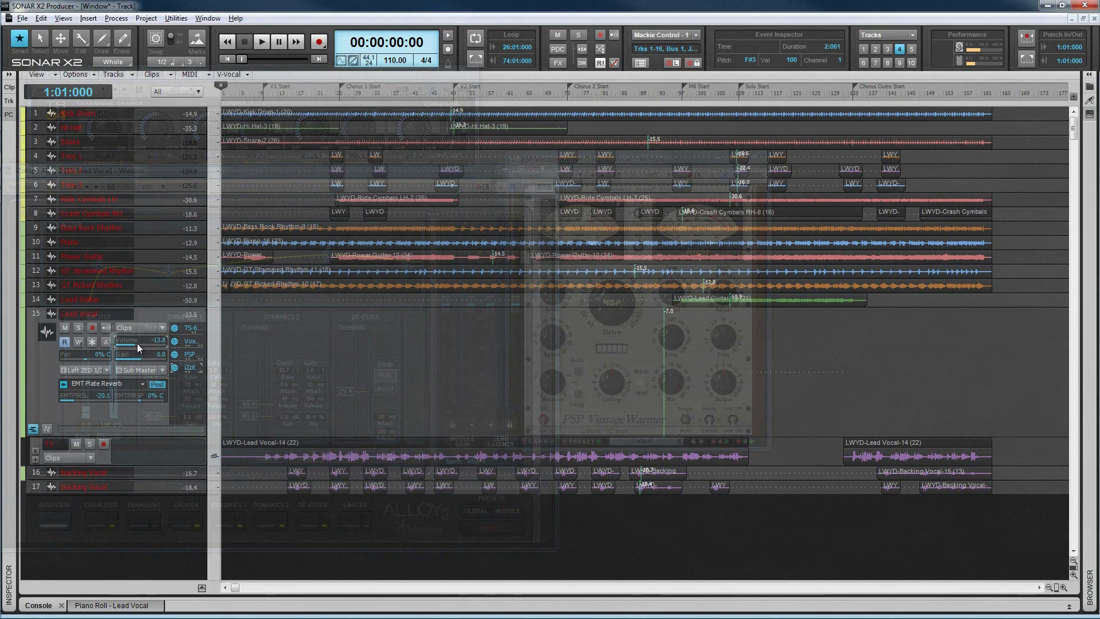